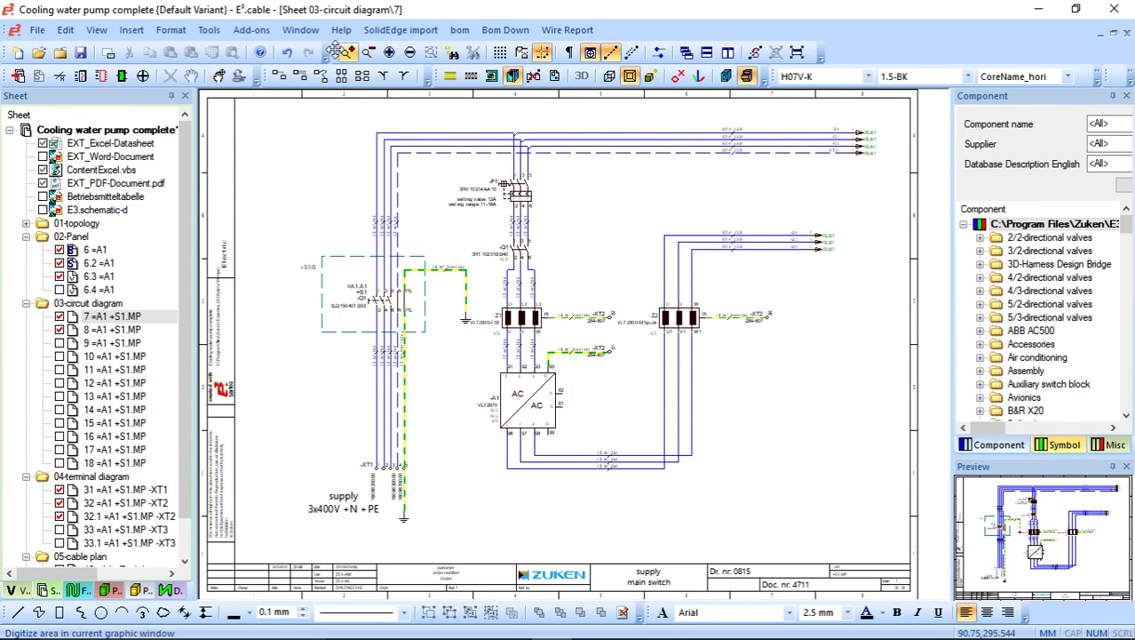
- Create coversheet 0 with the Cooling water pump complete title and a list of all sheets
click(261, 32)
mouse_move(280, 59)
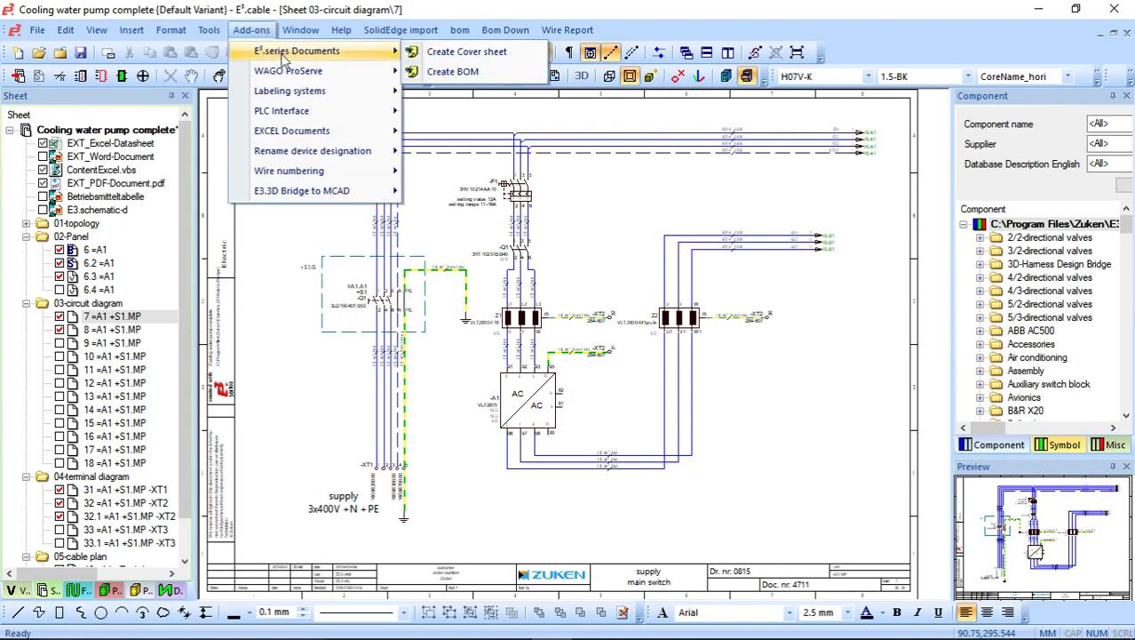
click(465, 55)
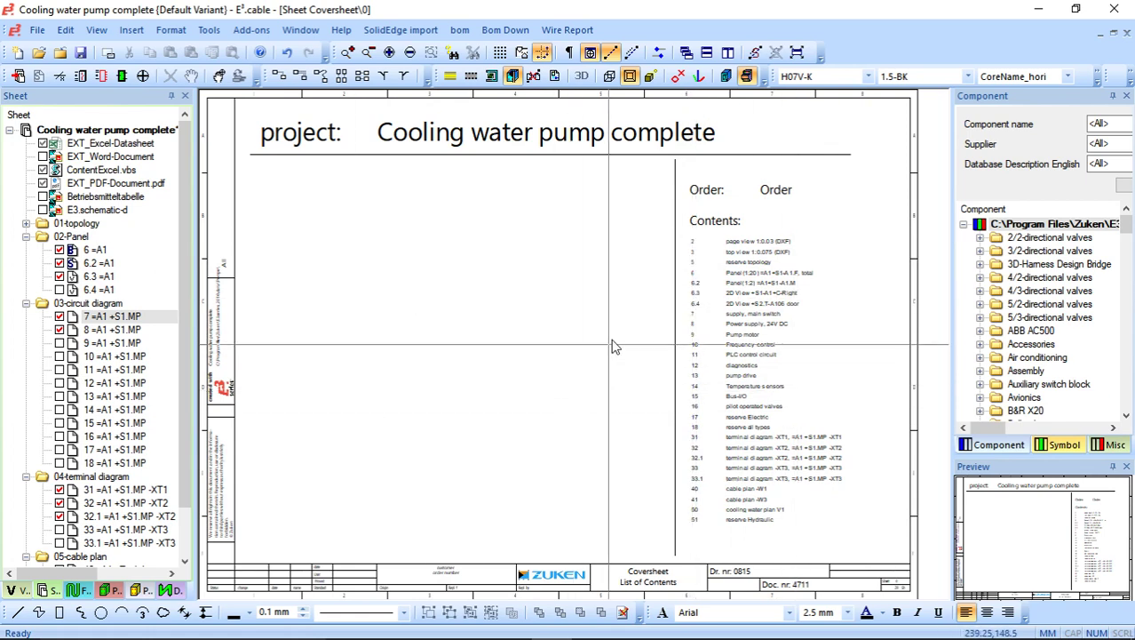
- Import the Pump-Z22 picture with the Resize Image option enabled
click(36, 30)
mouse_move(145, 158)
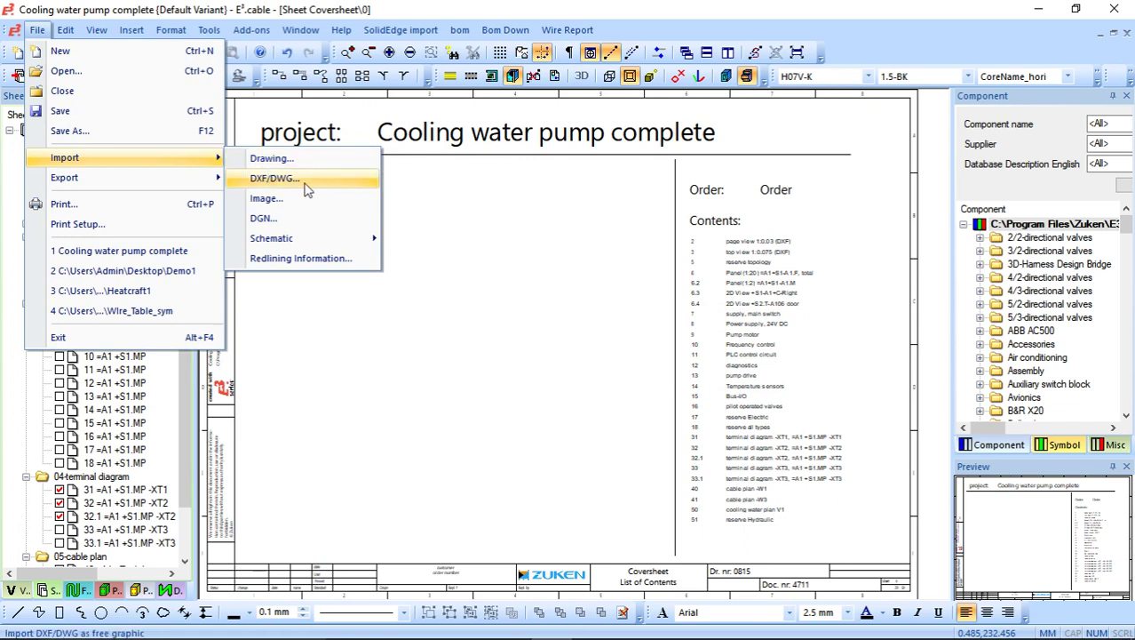
click(275, 198)
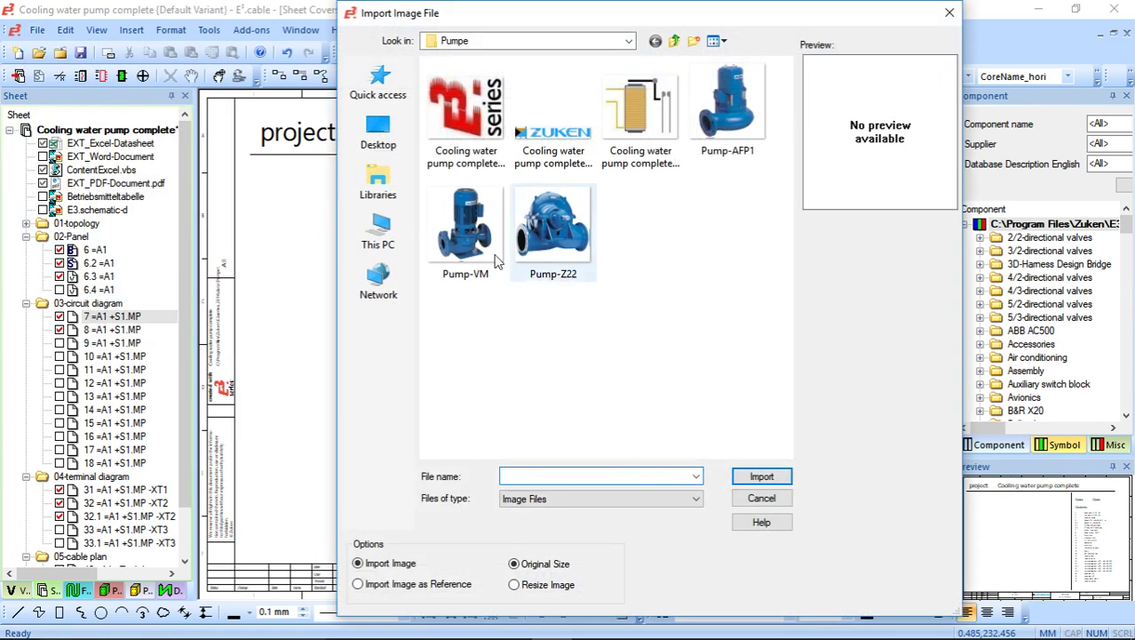
click(580, 229)
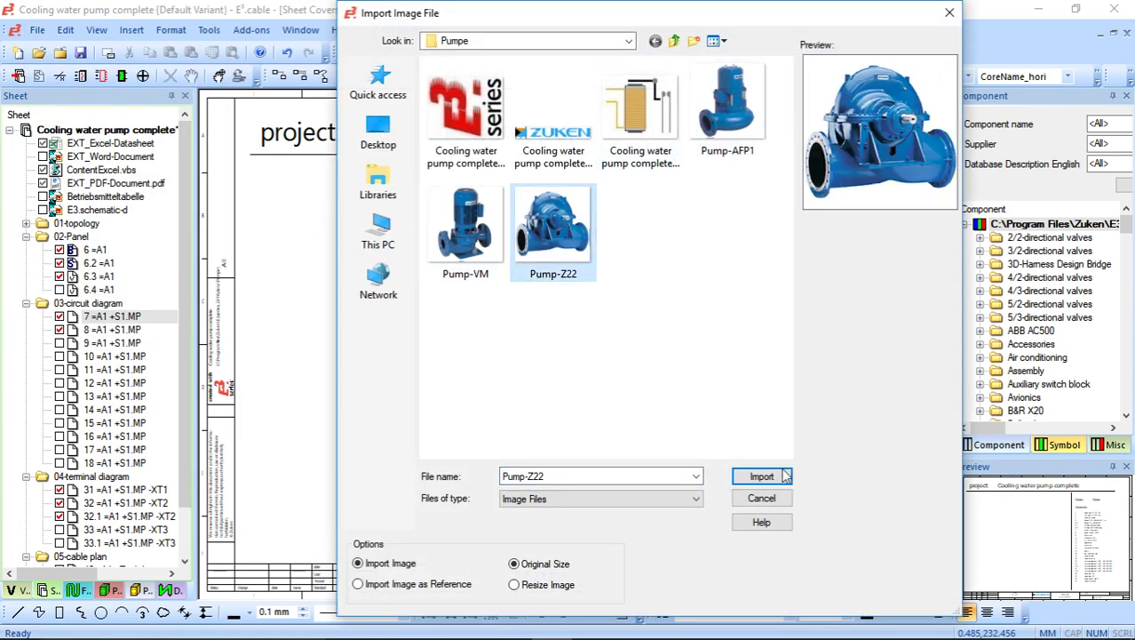
click(517, 586)
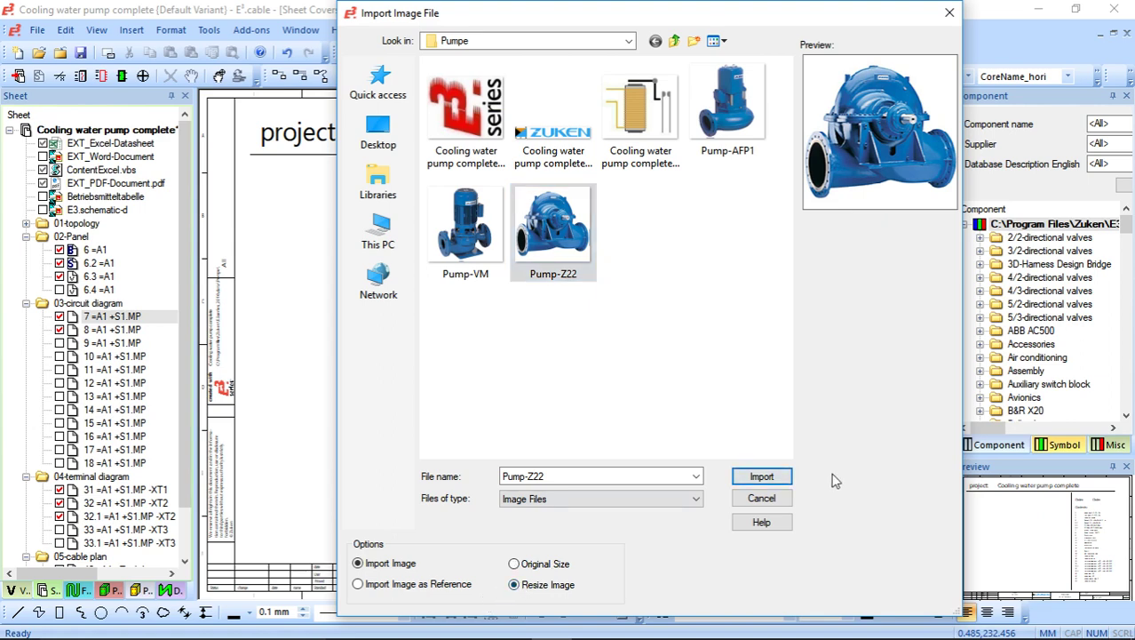
click(784, 473)
- Size the pump picture over the coversheet's left half, nudged slightly right, and place it
drag(255, 175, 638, 502)
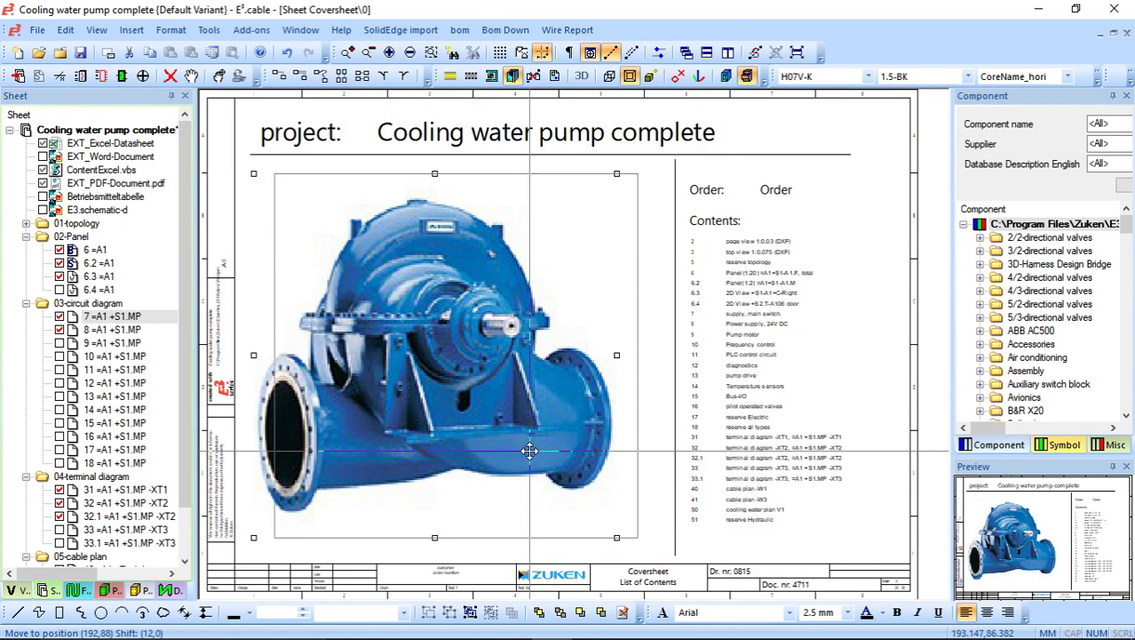
drag(530, 450, 551, 450)
click(727, 533)
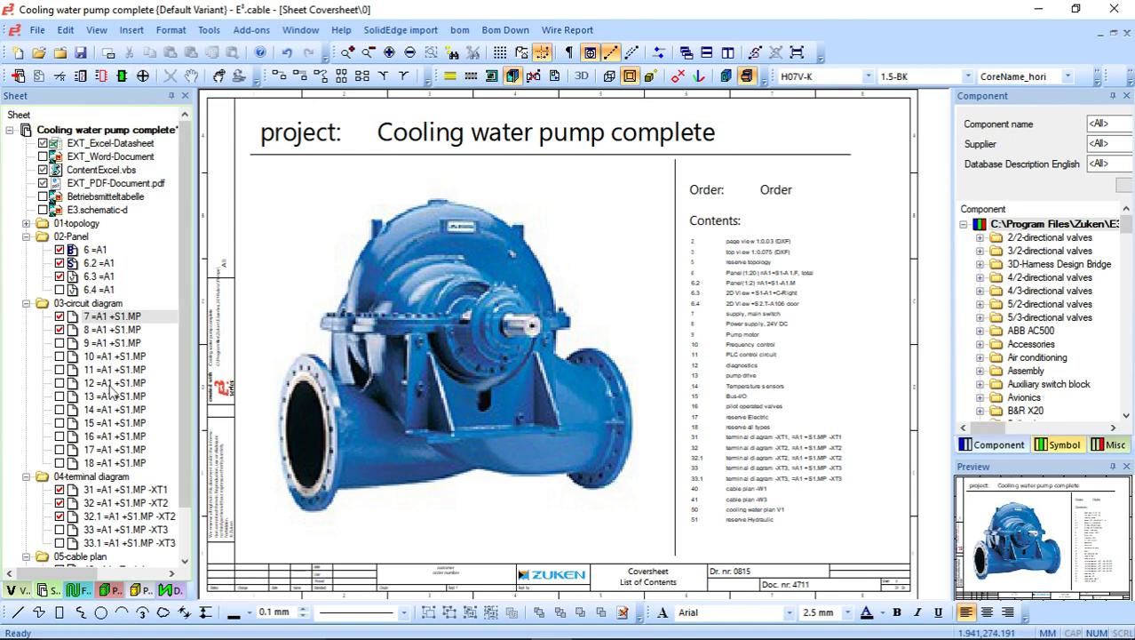
- Open circuit diagram sheet 7 and begin the Bill of Material sheet report
double_click(122, 318)
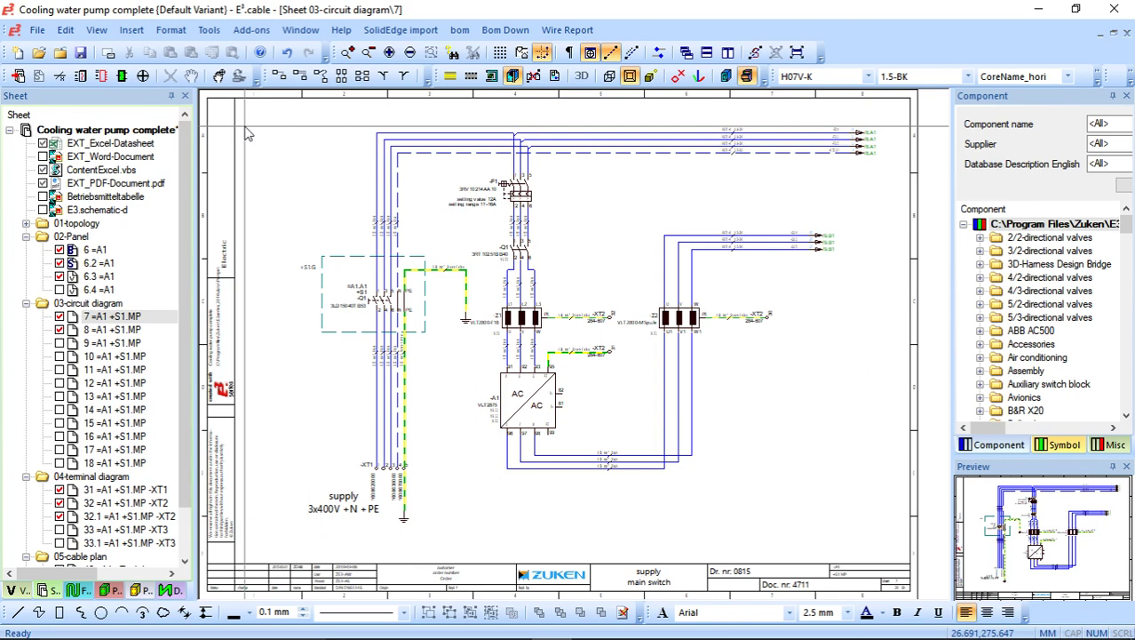
click(208, 29)
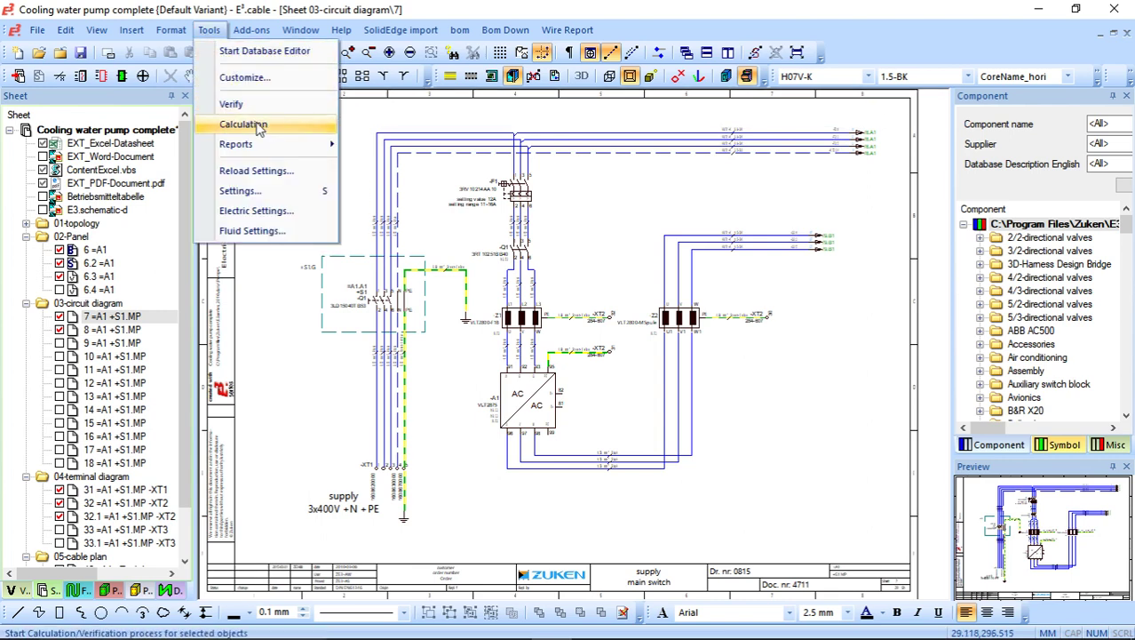
mouse_move(293, 159)
mouse_move(360, 153)
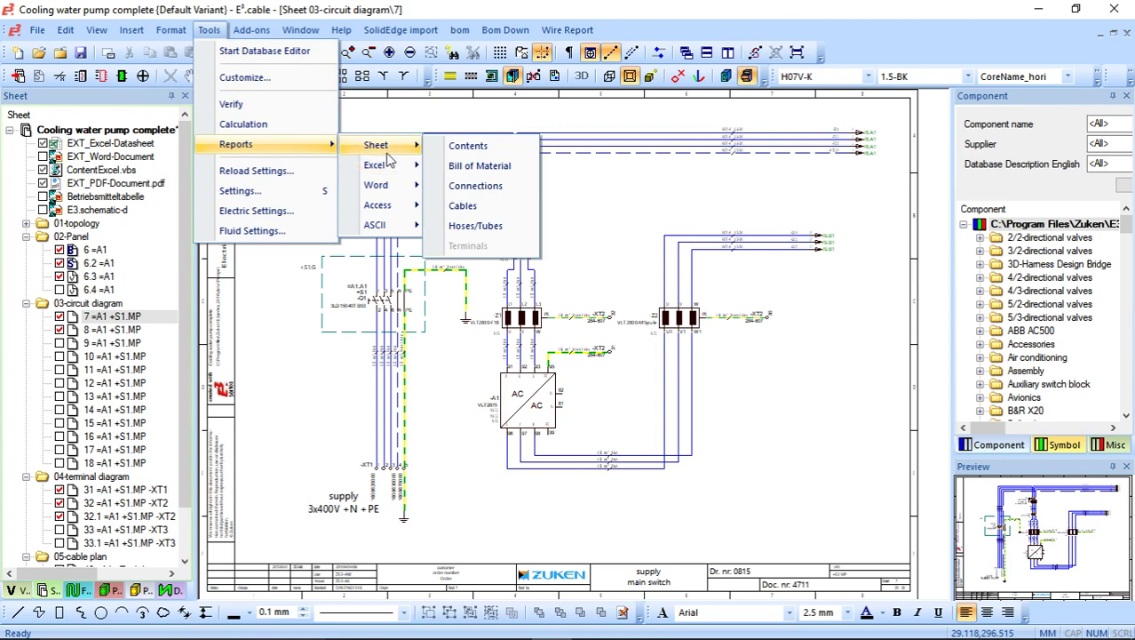
mouse_move(405, 175)
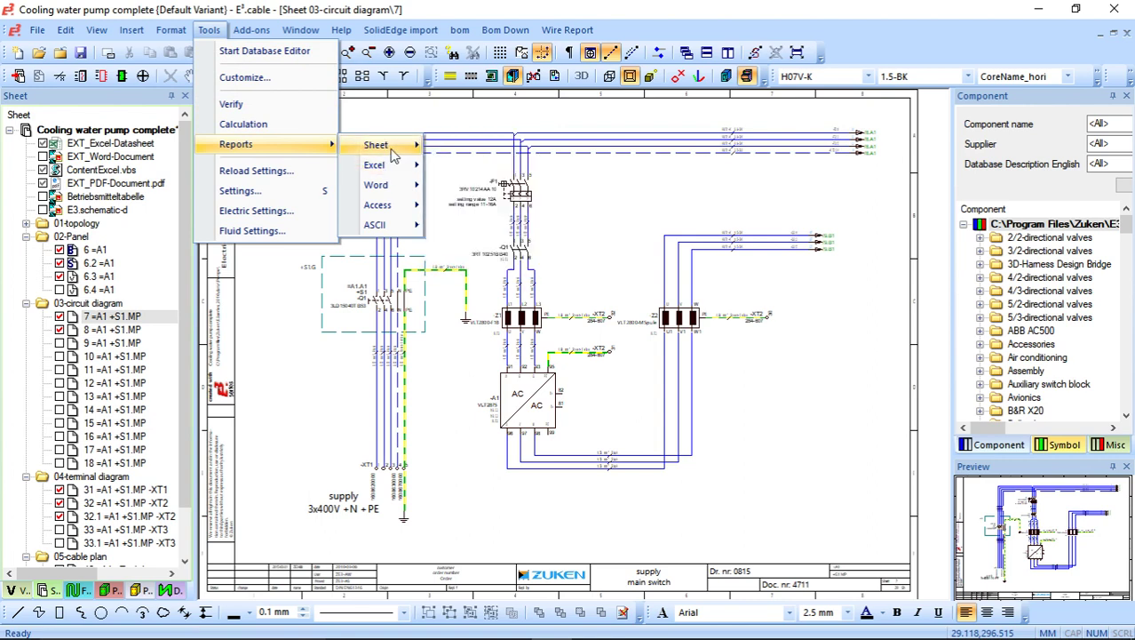
- Generate the bill of material sheets and review BOM_2 and BOM_3
click(481, 166)
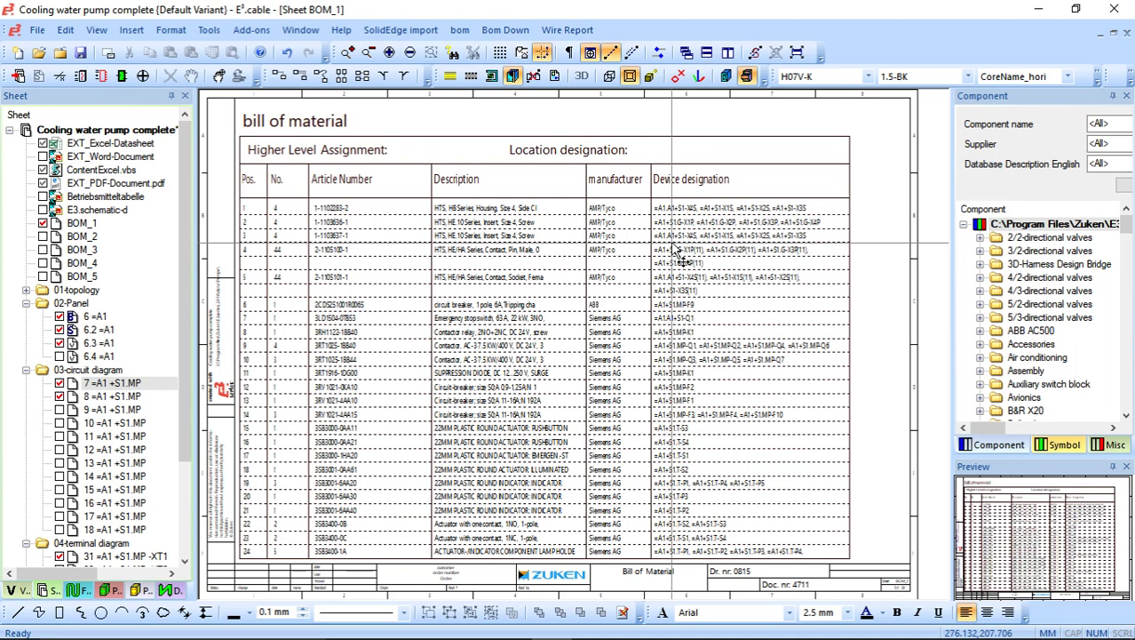
double_click(86, 238)
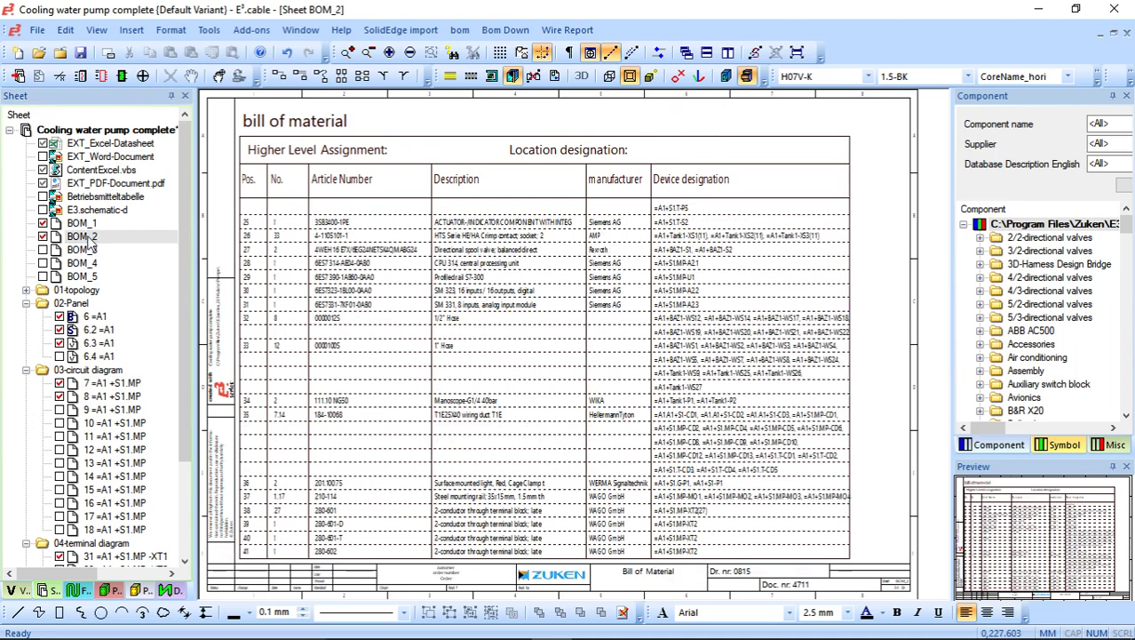
double_click(82, 253)
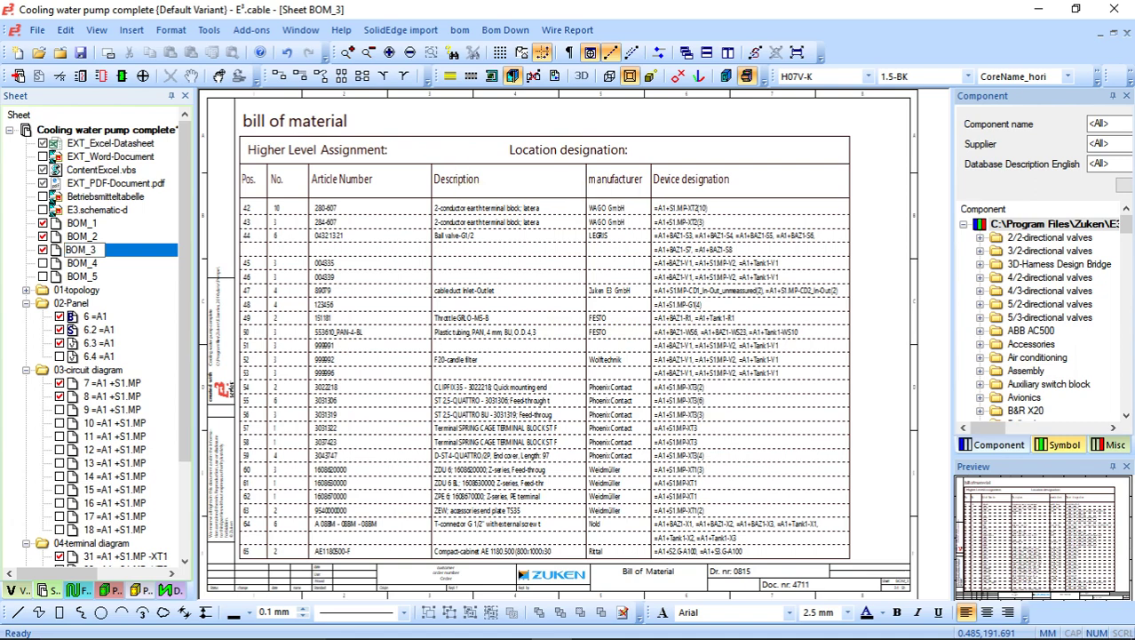
- Inspect the BOM_3 table, then review BOM_4 and BOM_5 and return to BOM_3
click(434, 158)
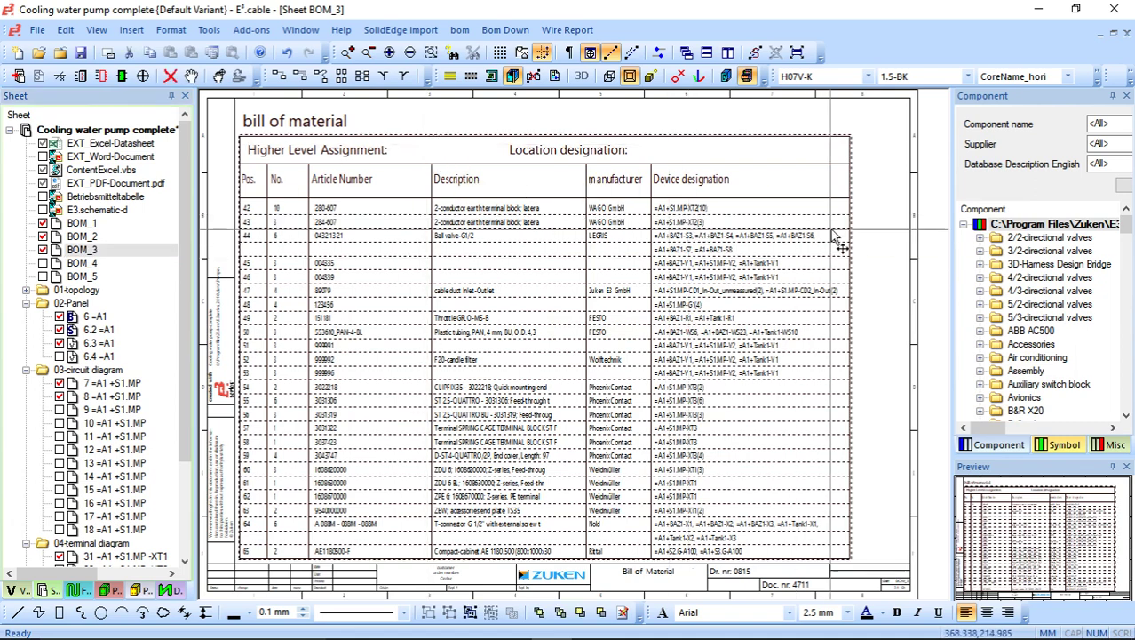
click(869, 233)
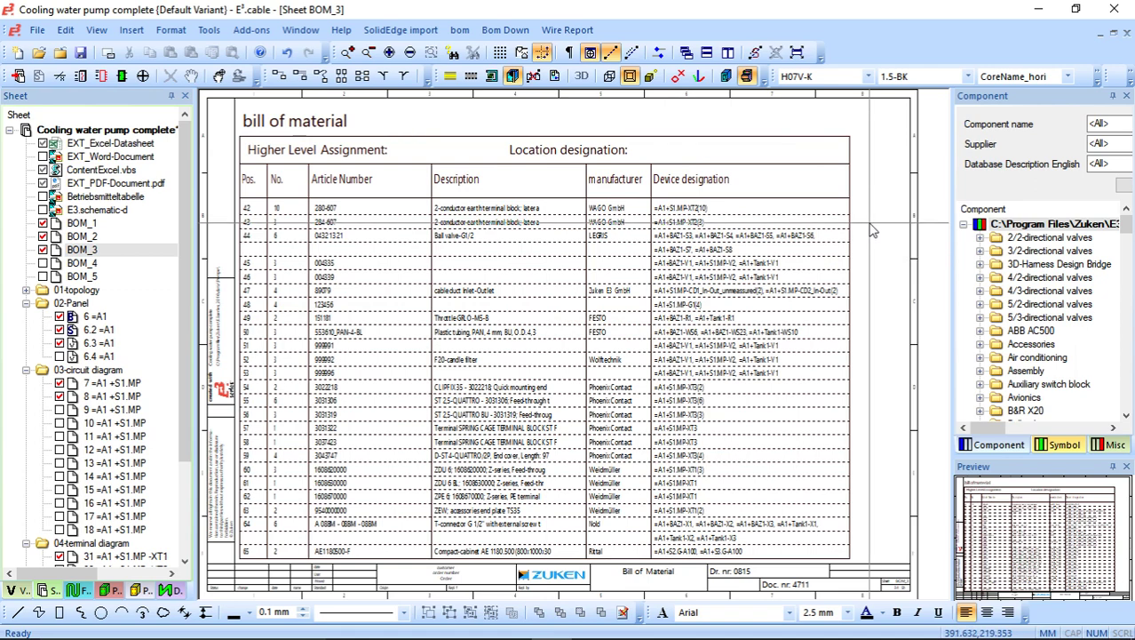
double_click(80, 265)
double_click(79, 277)
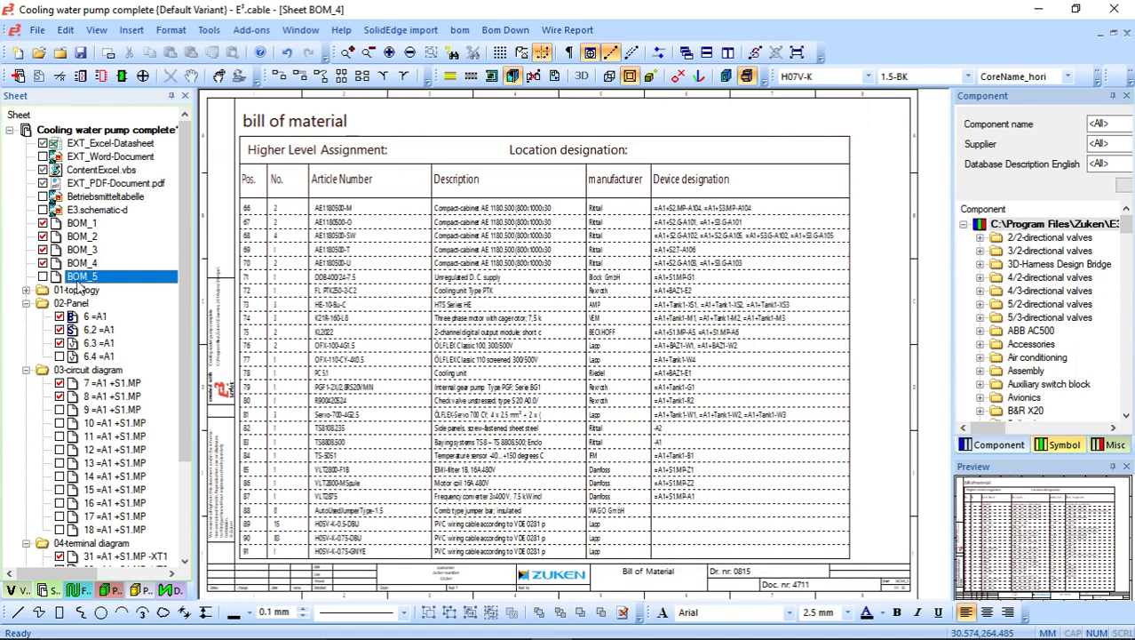
double_click(81, 250)
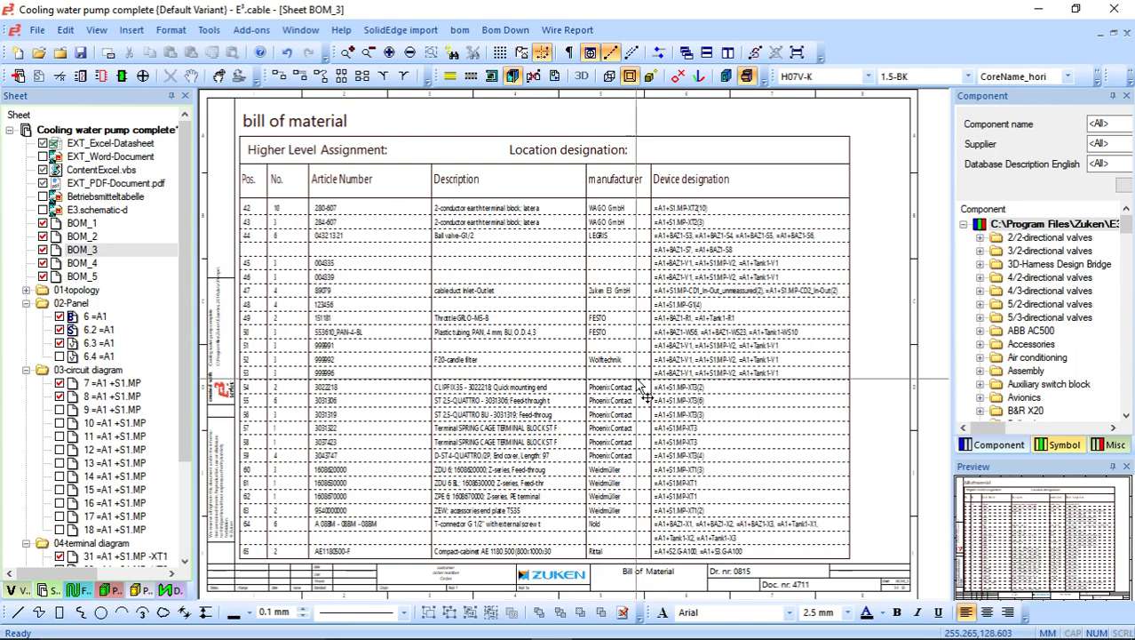
- Regenerate the Bill of Material report sheets
click(211, 31)
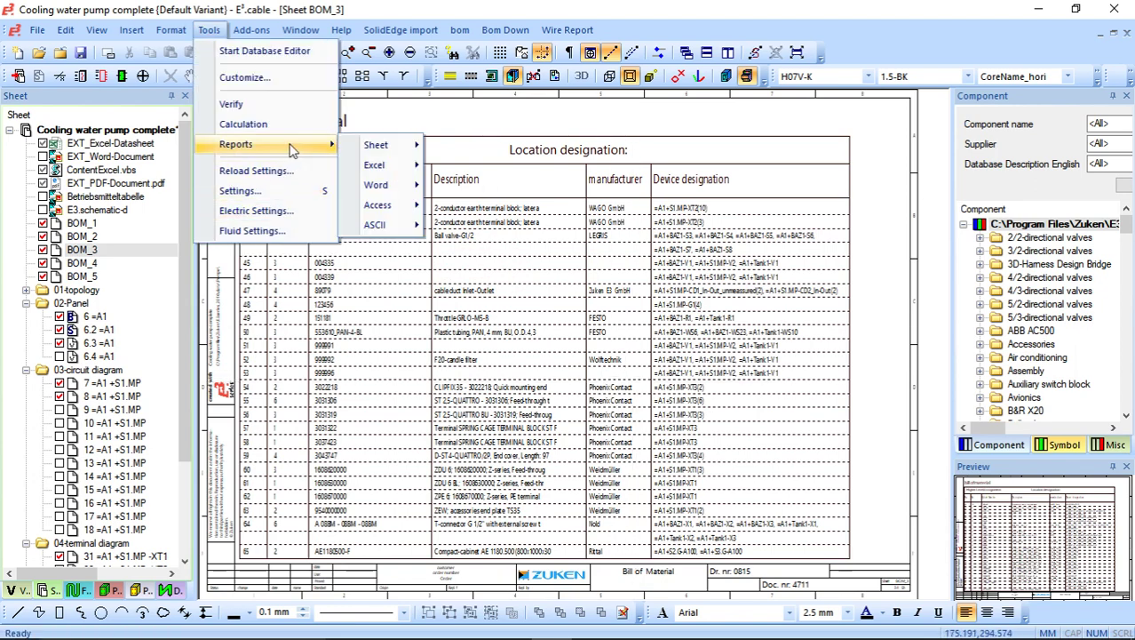
mouse_move(413, 145)
click(490, 165)
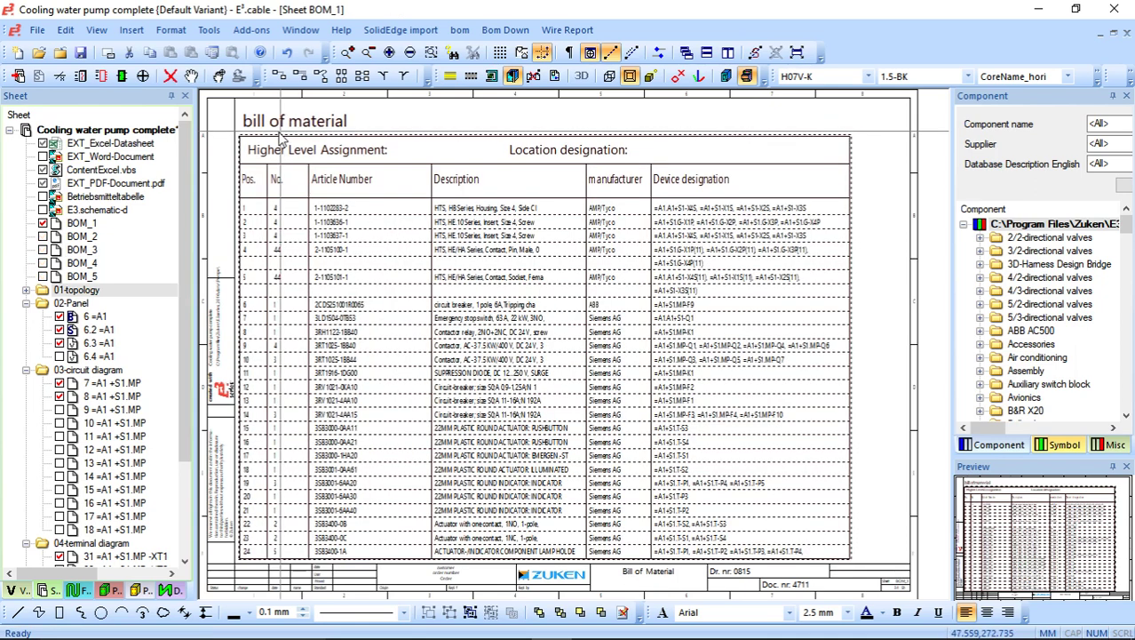
- Export the bill of material to the Excel workbook Cooling water pump complete_BOM
click(209, 29)
mouse_move(257, 144)
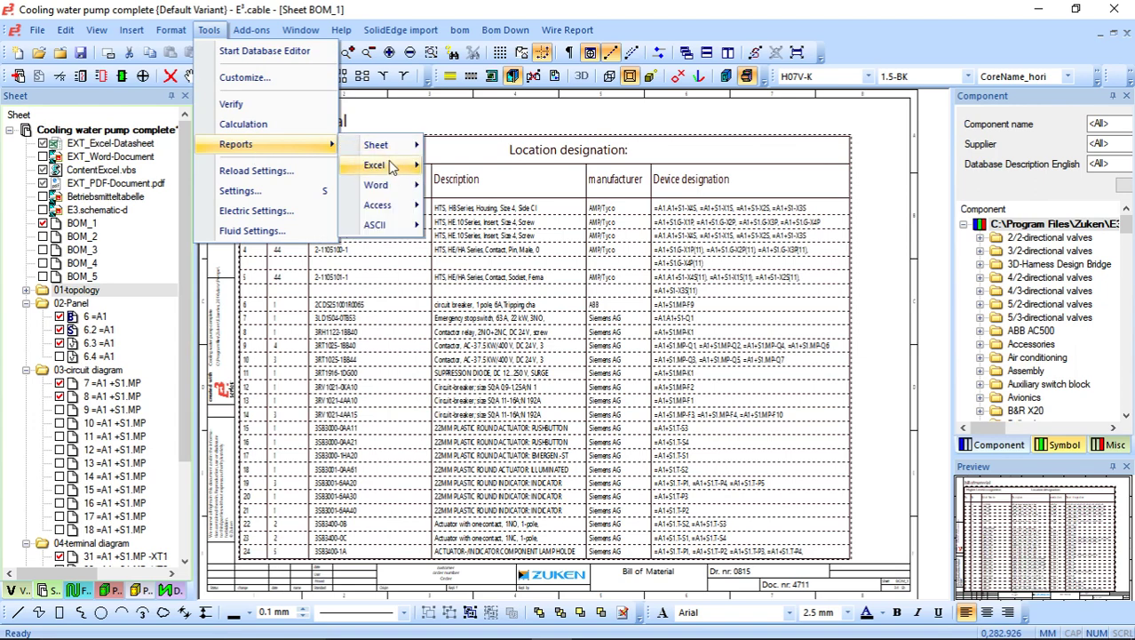
mouse_move(391, 167)
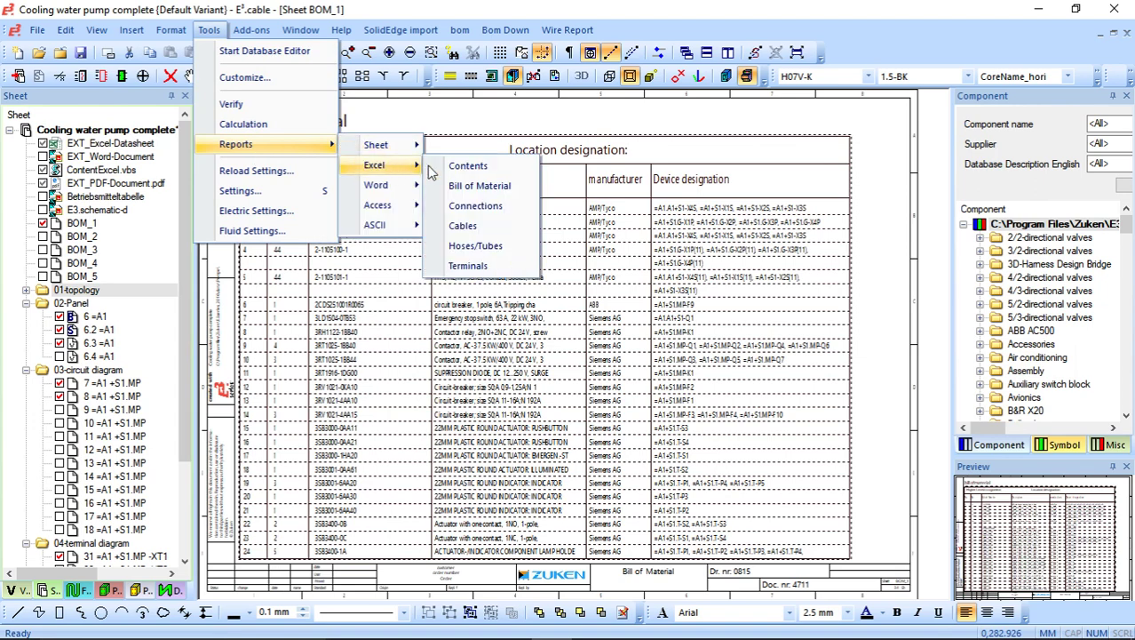
click(491, 188)
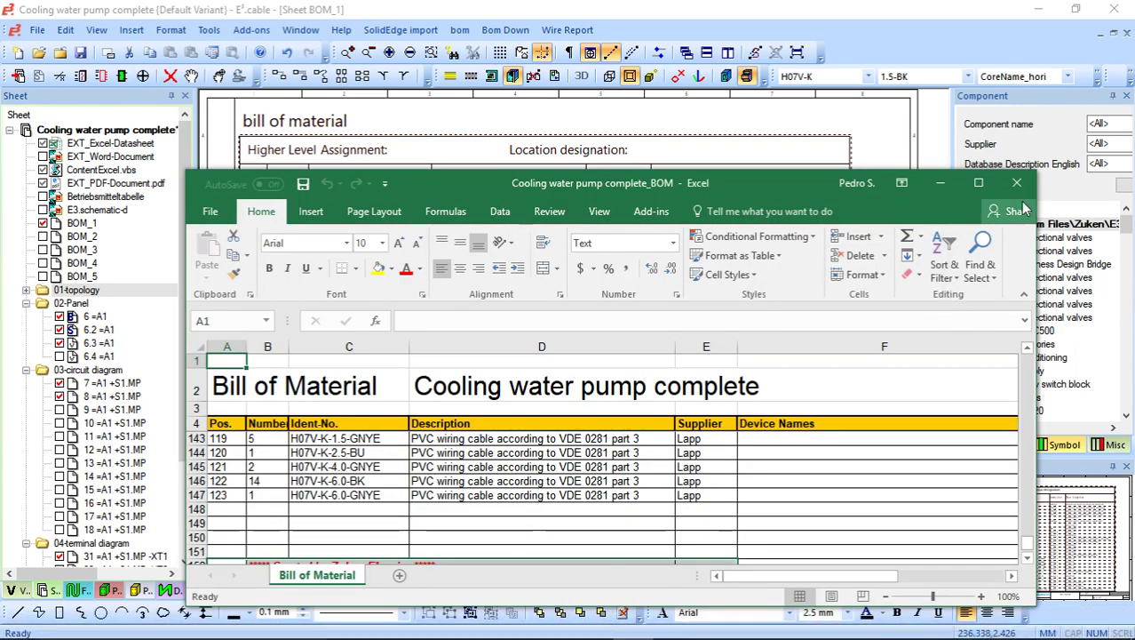
- Maximize the BOM workbook and widen the Supplier column E
click(979, 182)
click(41, 330)
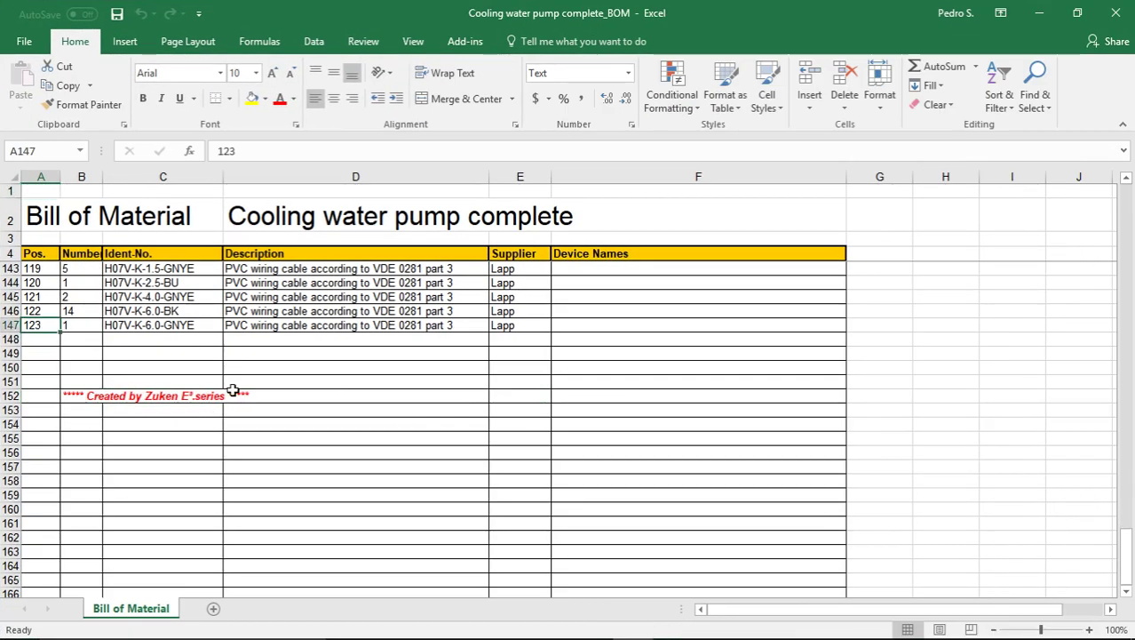
middle_drag(199, 384, 137, 195)
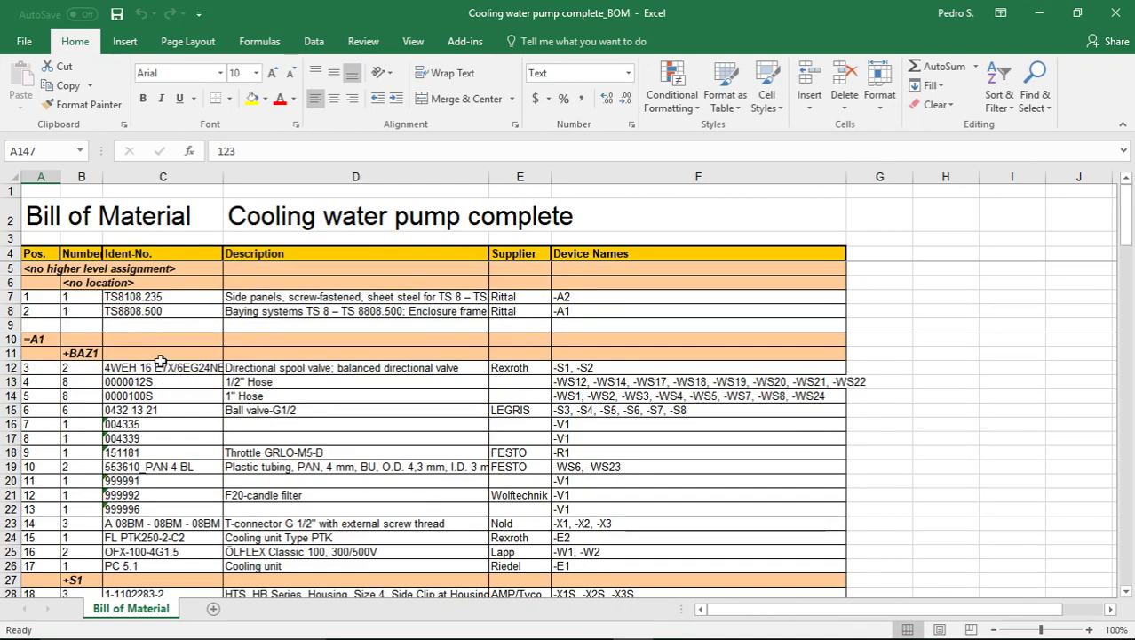
drag(36, 340, 84, 354)
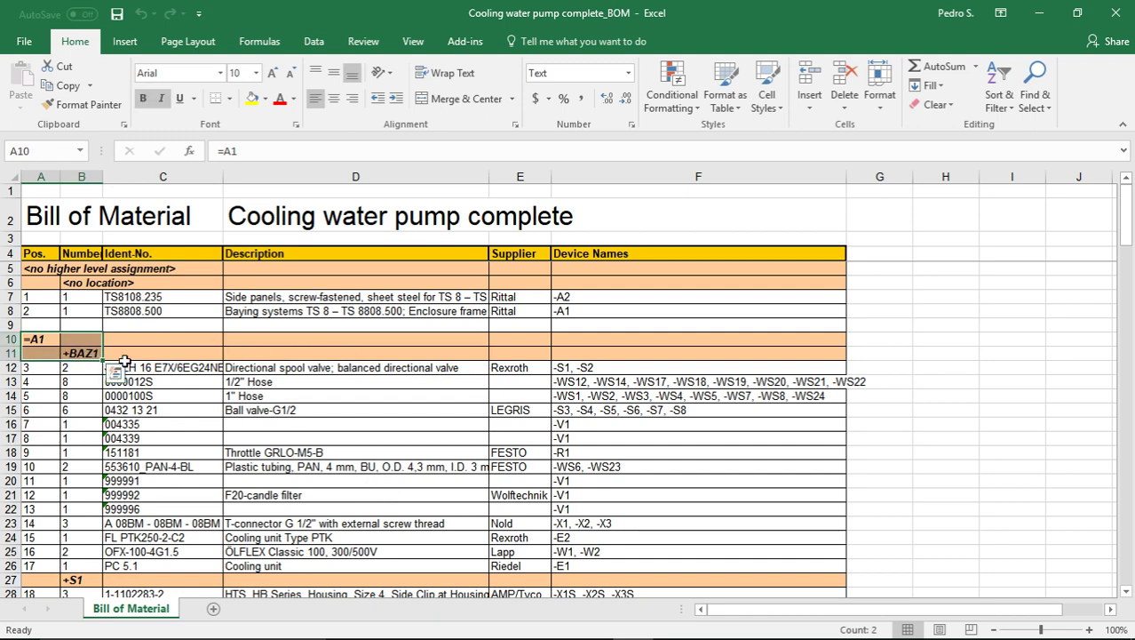
scroll(330, 439, down, 9)
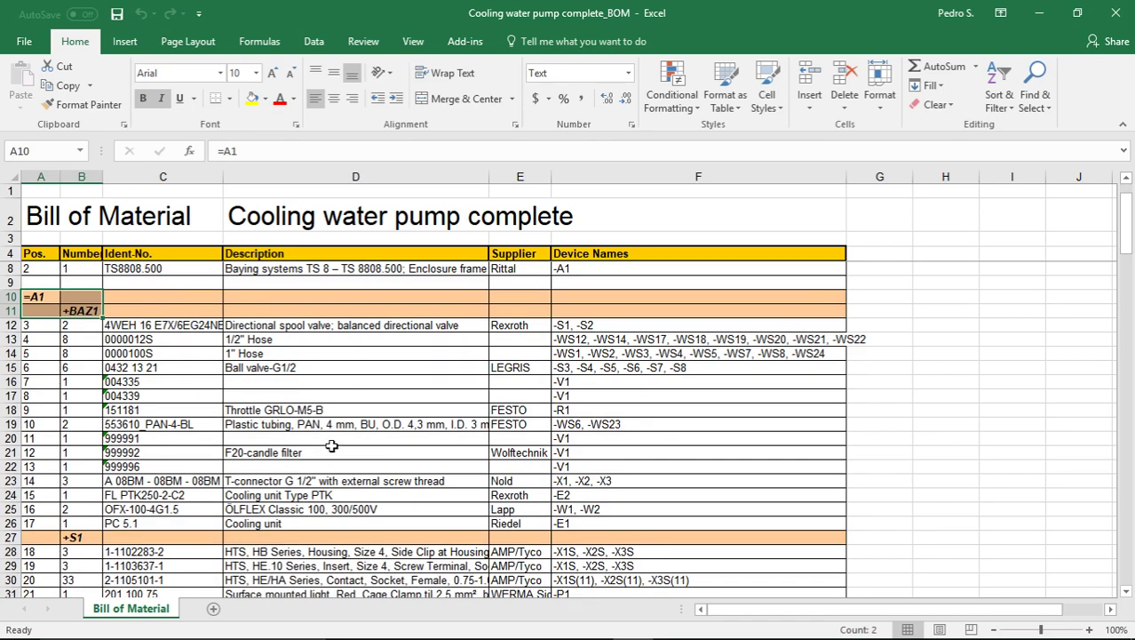
scroll(640, 462, down, 7)
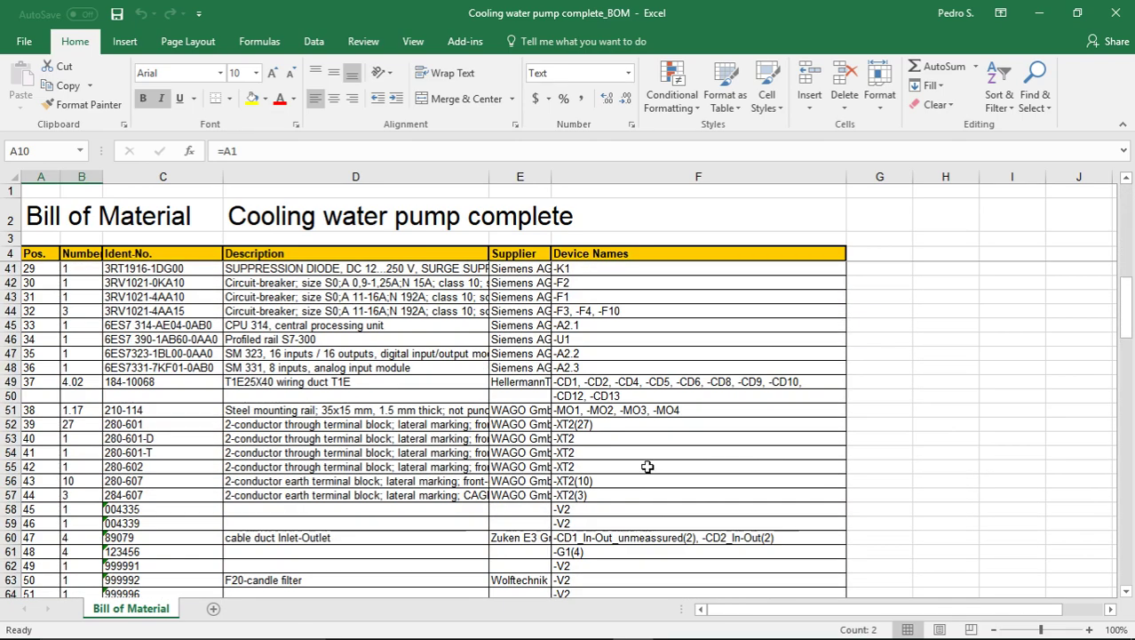
drag(552, 177, 580, 177)
scroll(214, 406, up, 9)
scroll(216, 415, up, 7)
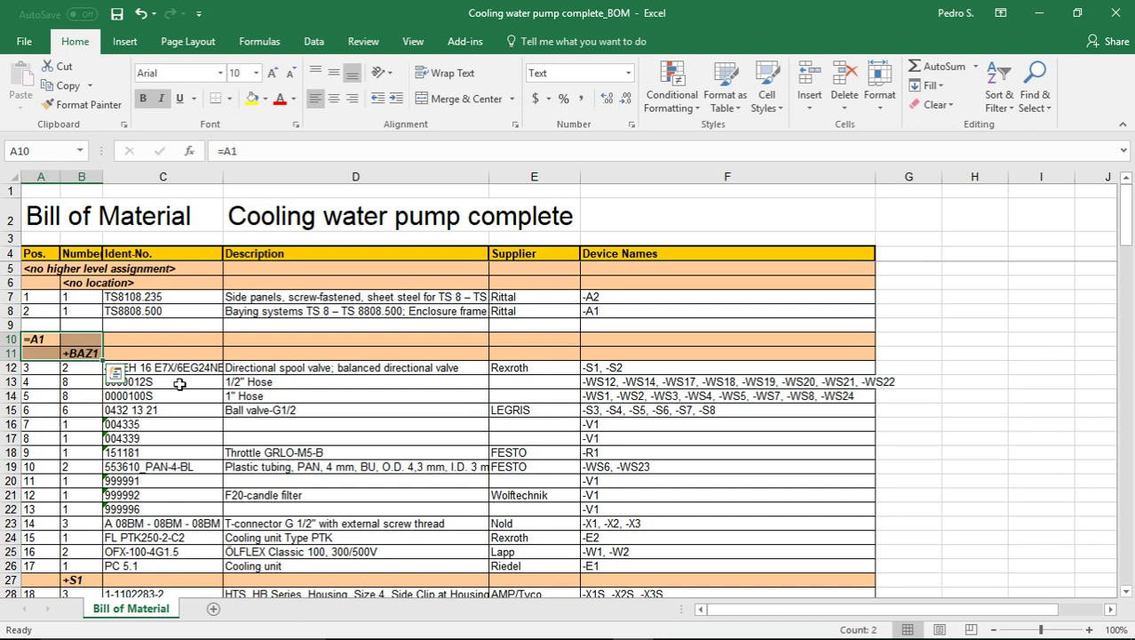
click(907, 300)
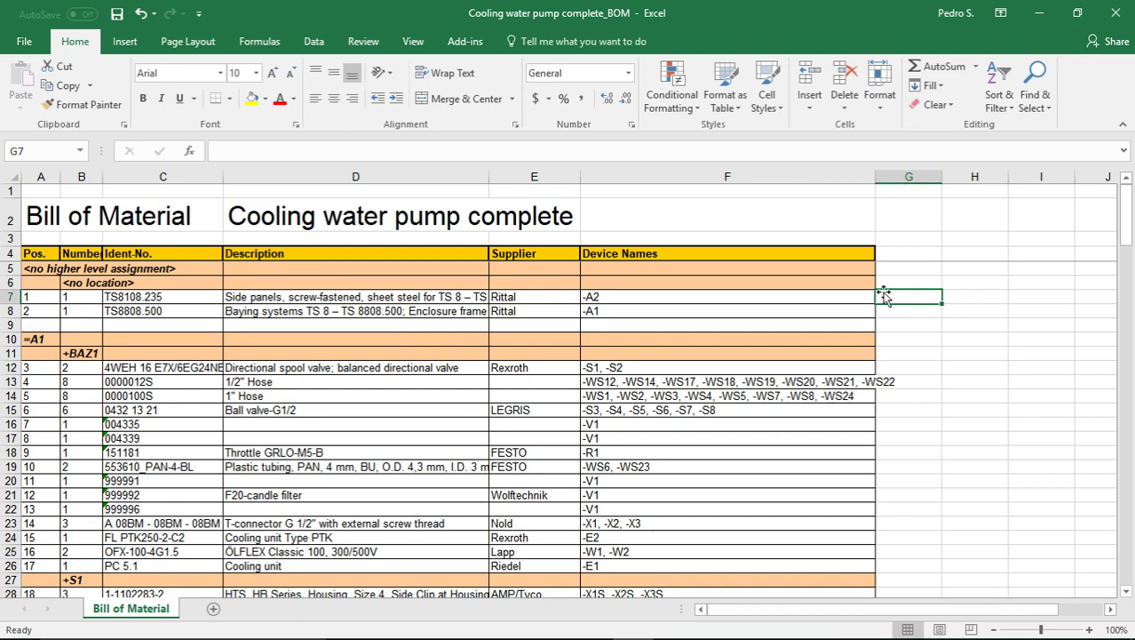
- Check ident number TS8108.235 and review the list down to position 123
click(173, 294)
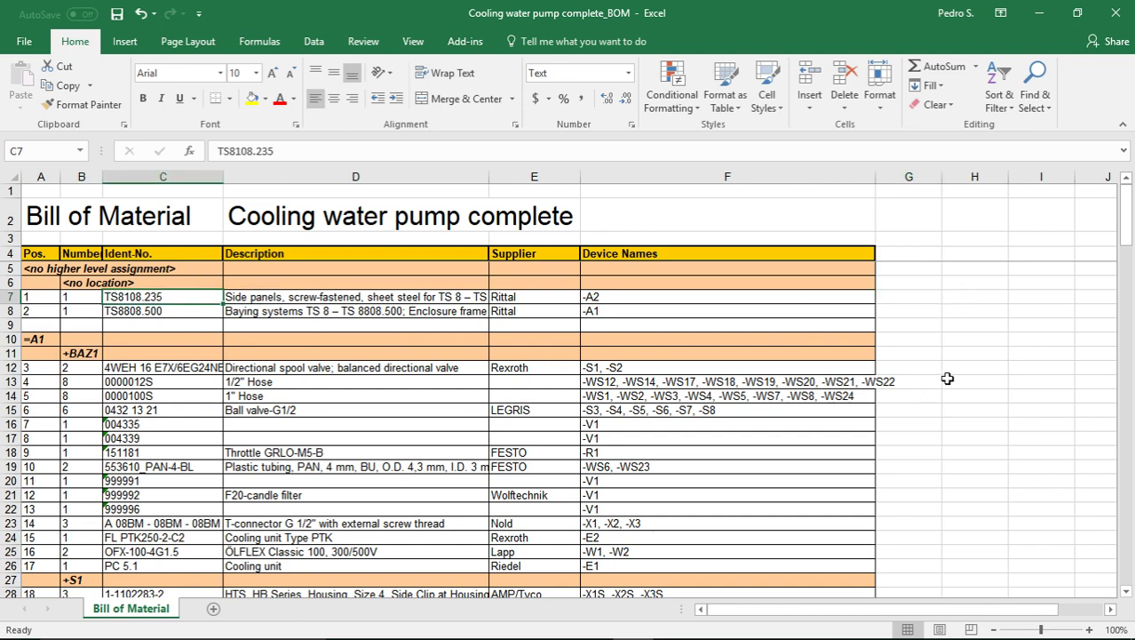
click(913, 297)
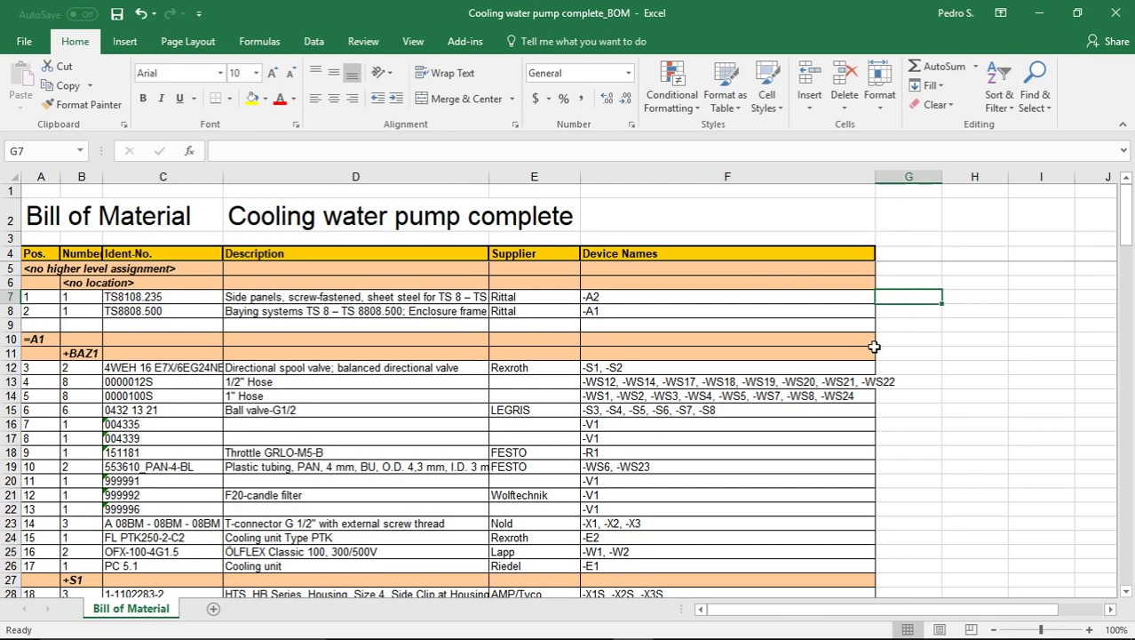
scroll(875, 346, down, 20)
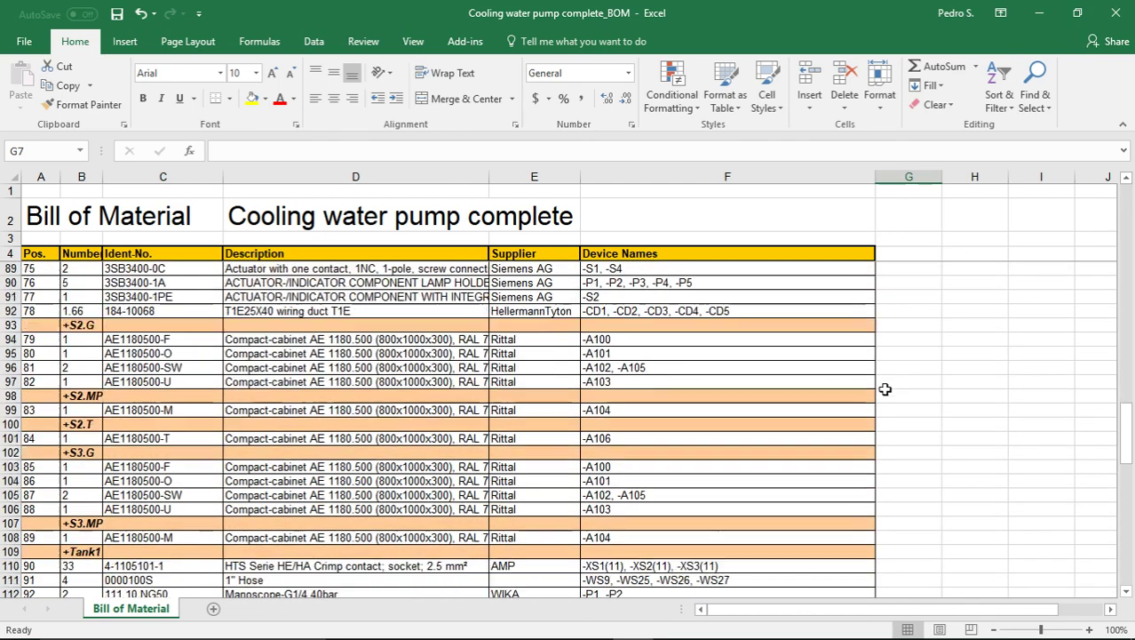
scroll(885, 389, down, 12)
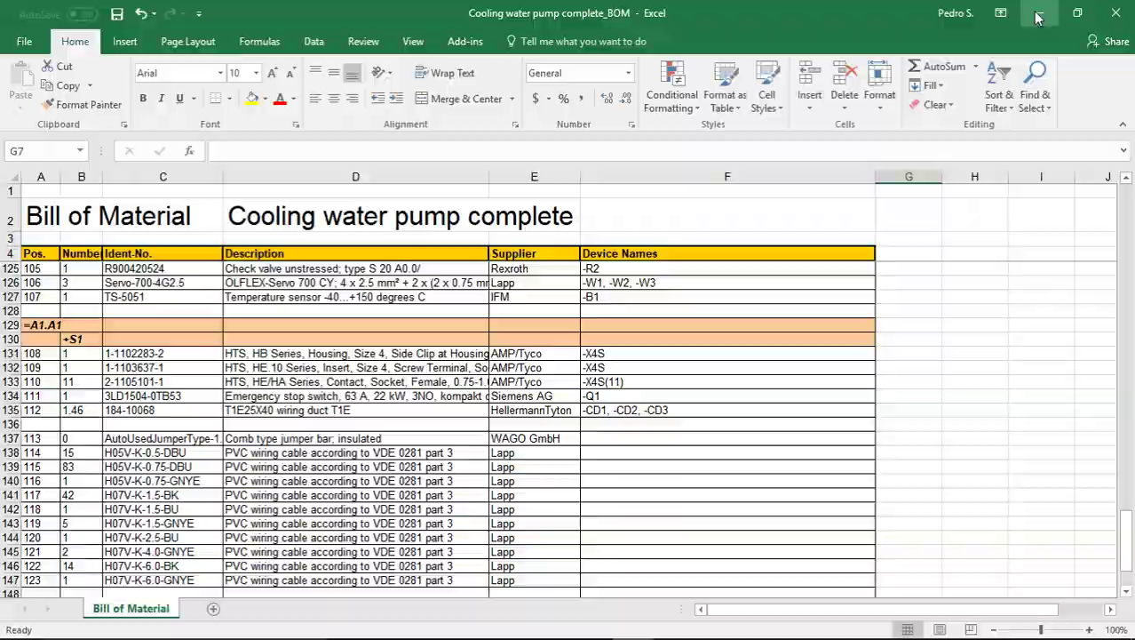
- Minimize Excel and generate the connection list sheets Con_1 to Con_11
click(1038, 18)
click(210, 31)
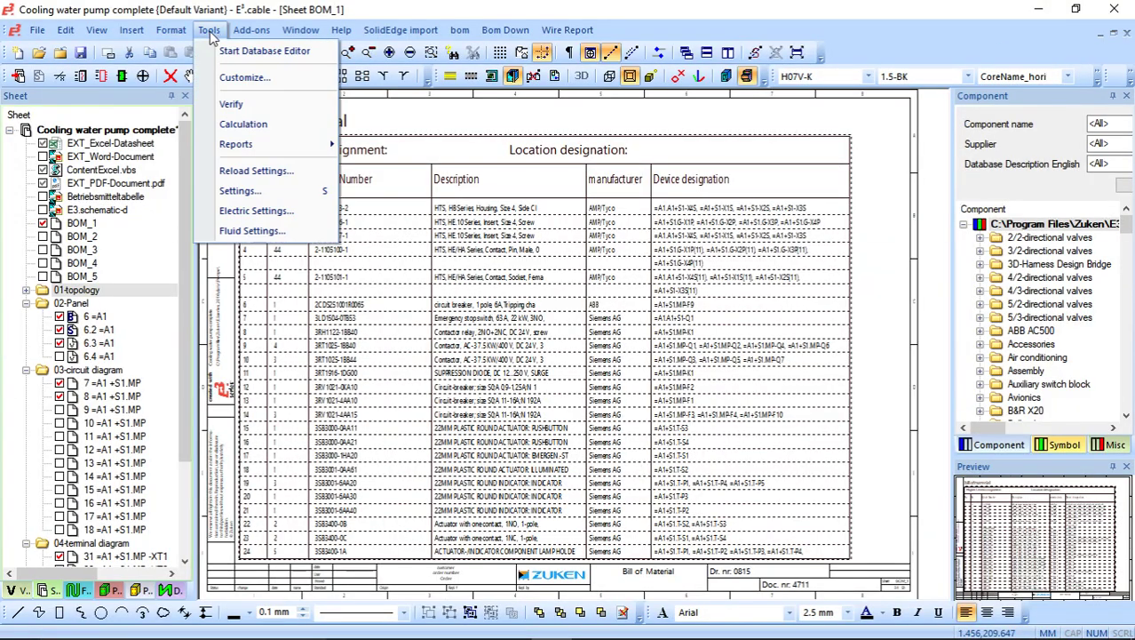
mouse_move(256, 144)
mouse_move(382, 147)
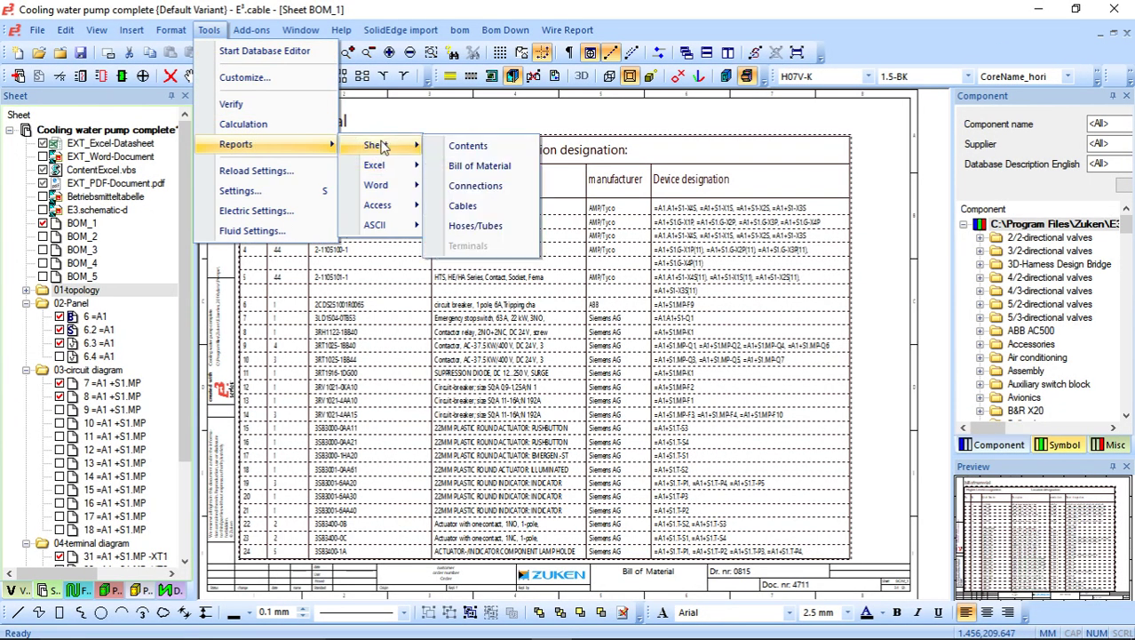
click(477, 185)
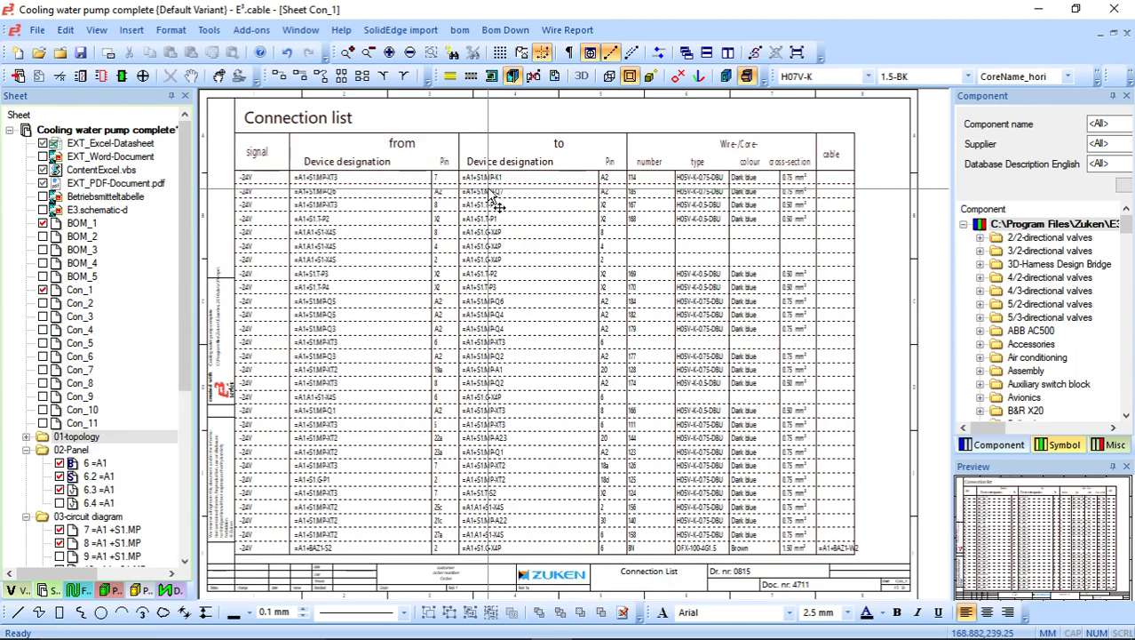
- Review connection sheets Con_2, Con_3, Con_7 and Con_8, ending on Con_9
click(80, 291)
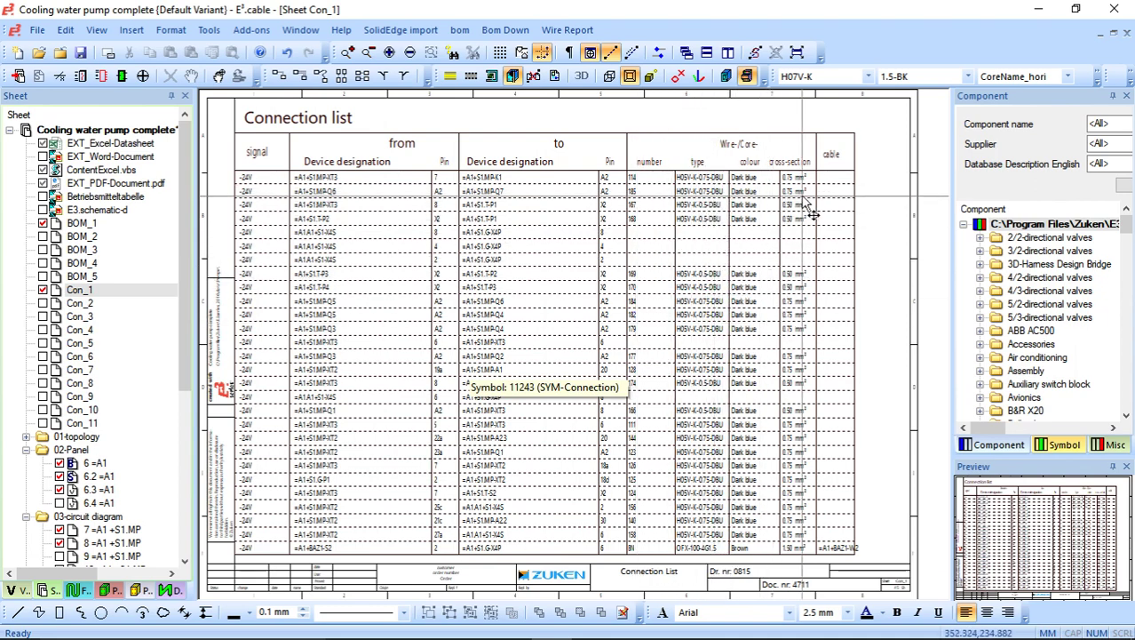
double_click(71, 303)
double_click(78, 316)
click(78, 356)
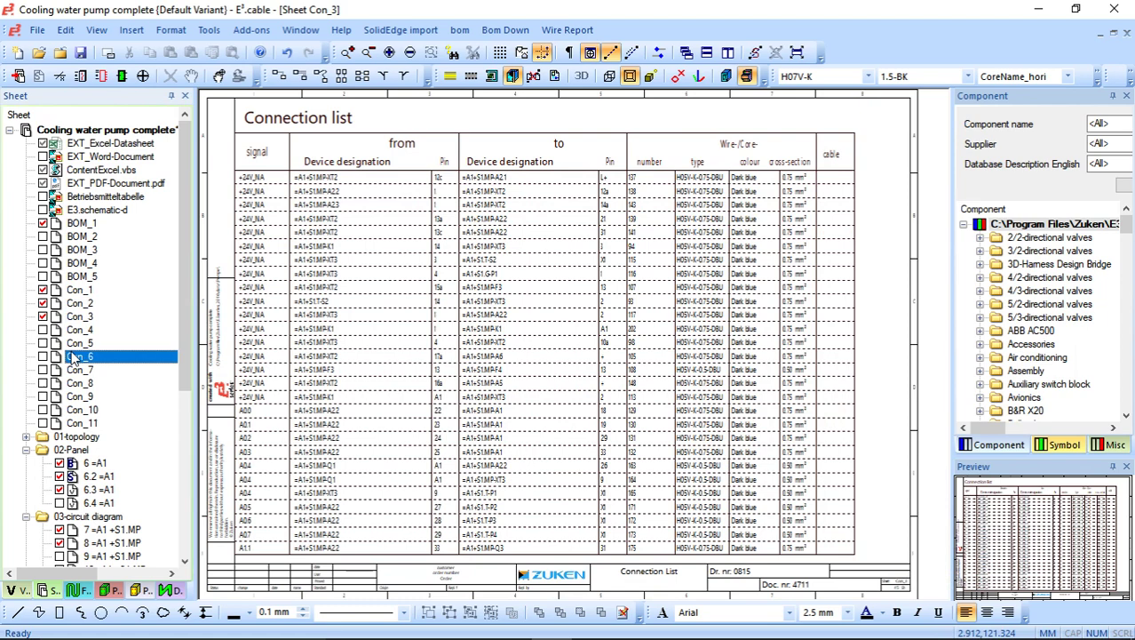
click(79, 357)
double_click(76, 369)
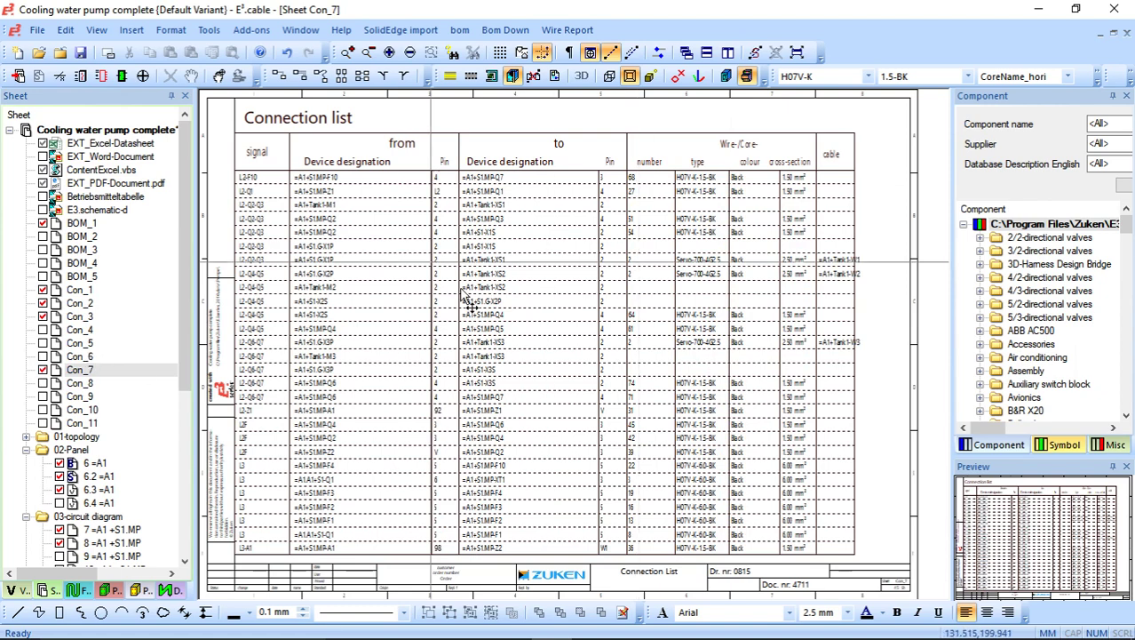
double_click(94, 386)
double_click(94, 396)
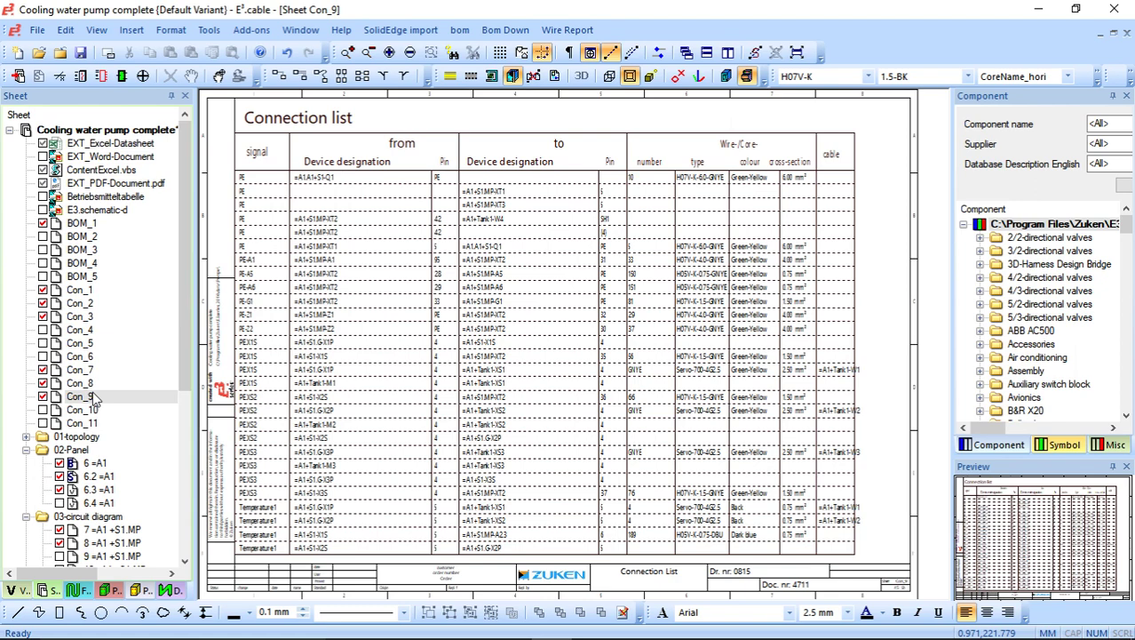
- Generate cable sheets Cab_1 to Cab_6 and view Cab_6 and Cab_4 (cable =A1+BAZ1-W2)
click(209, 30)
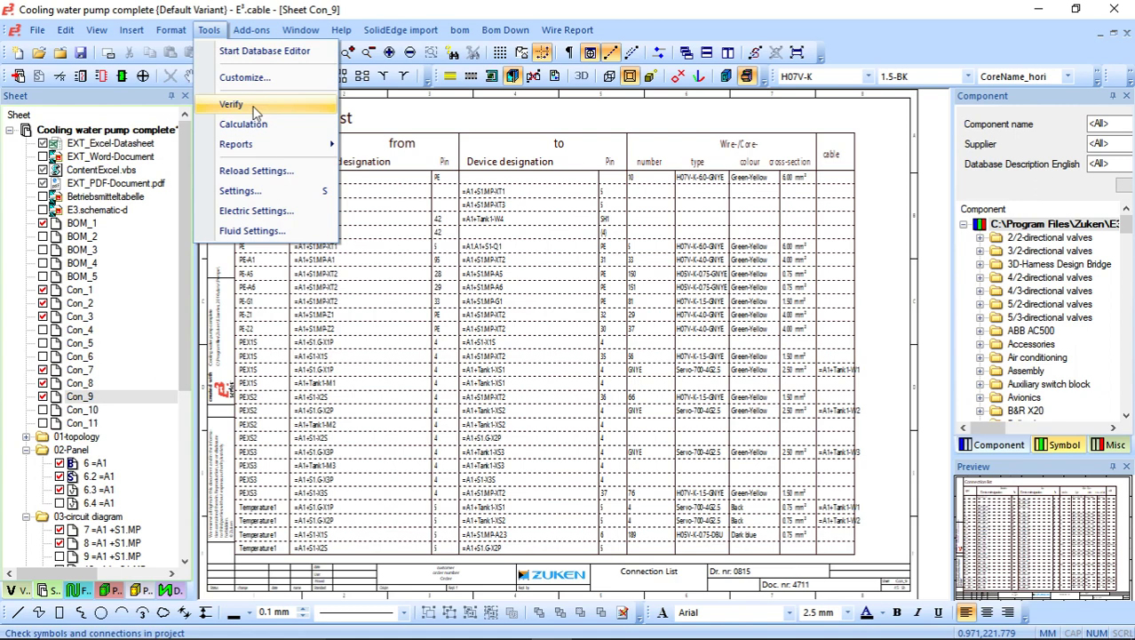
mouse_move(267, 144)
mouse_move(376, 145)
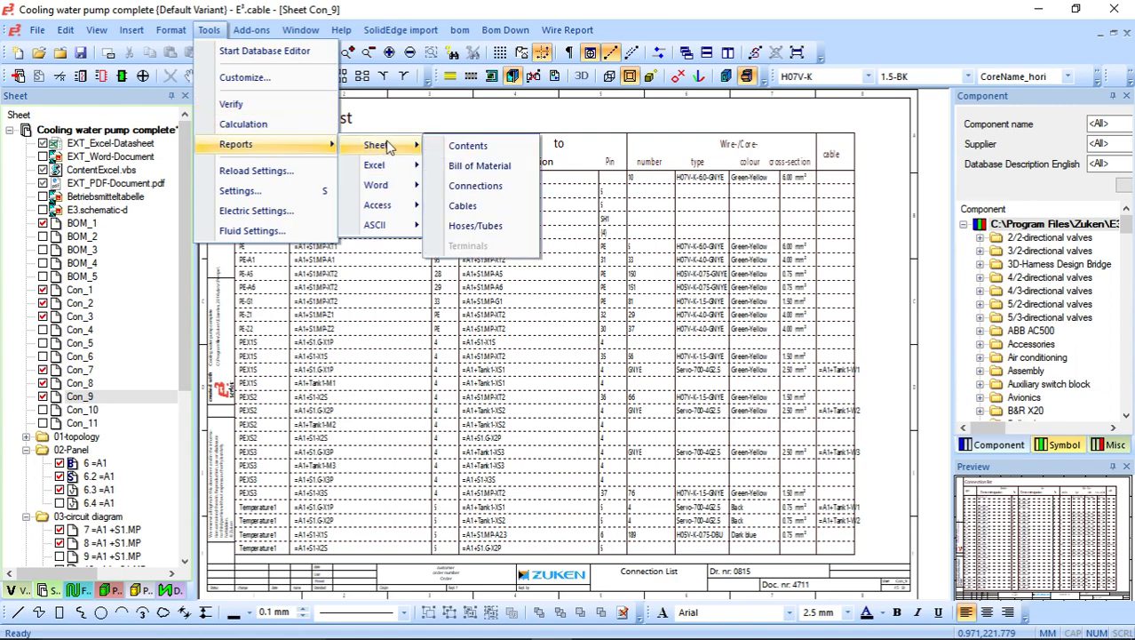
click(494, 201)
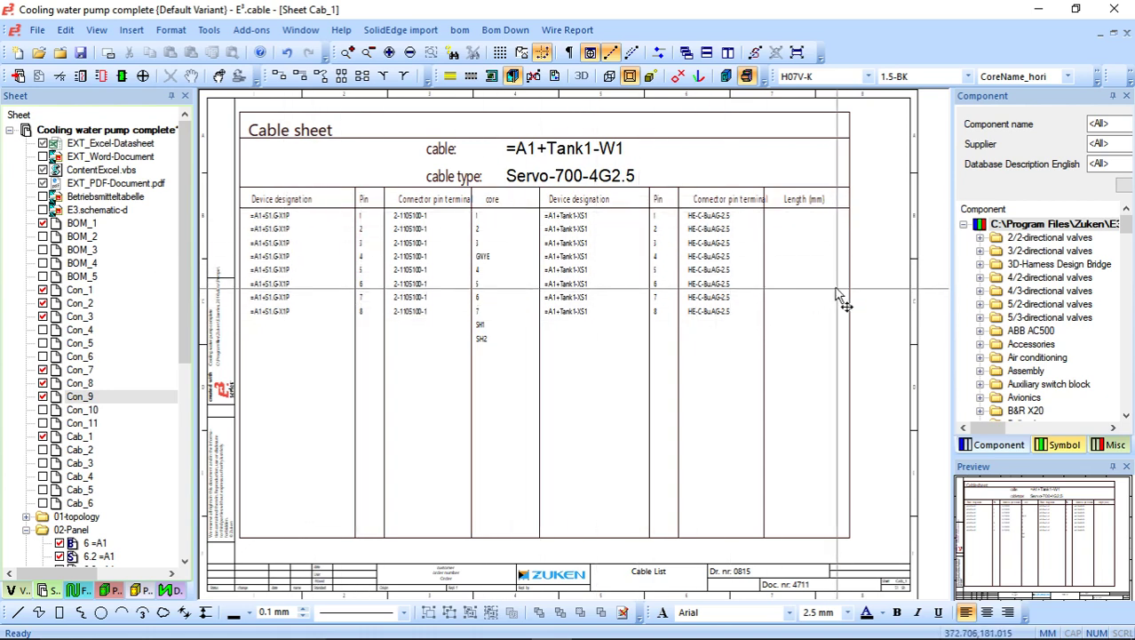
click(78, 503)
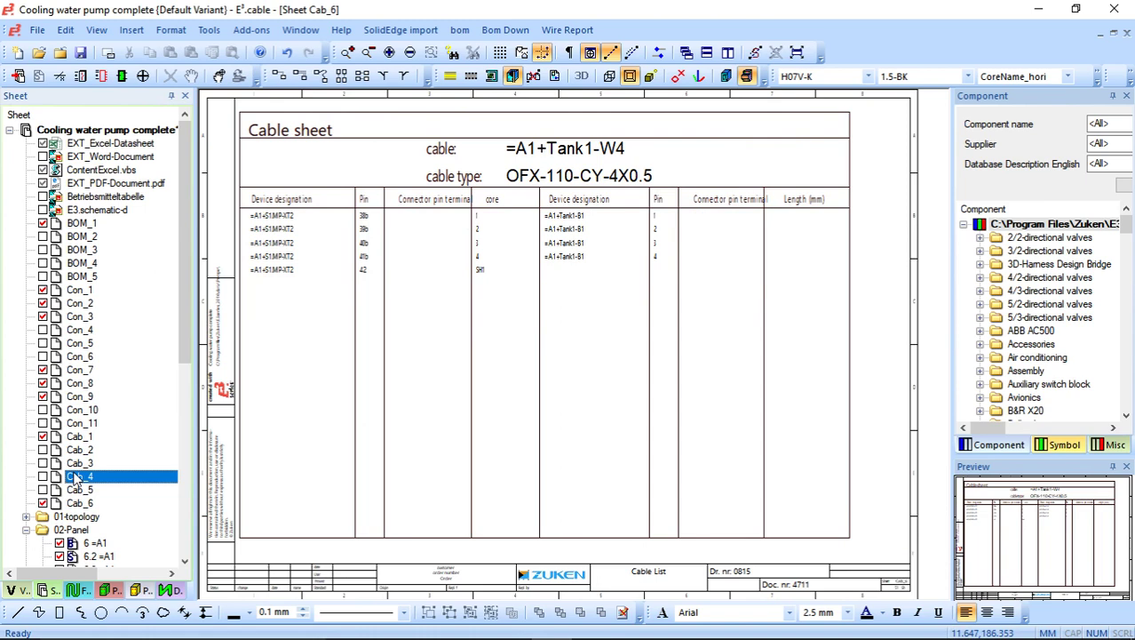
click(79, 477)
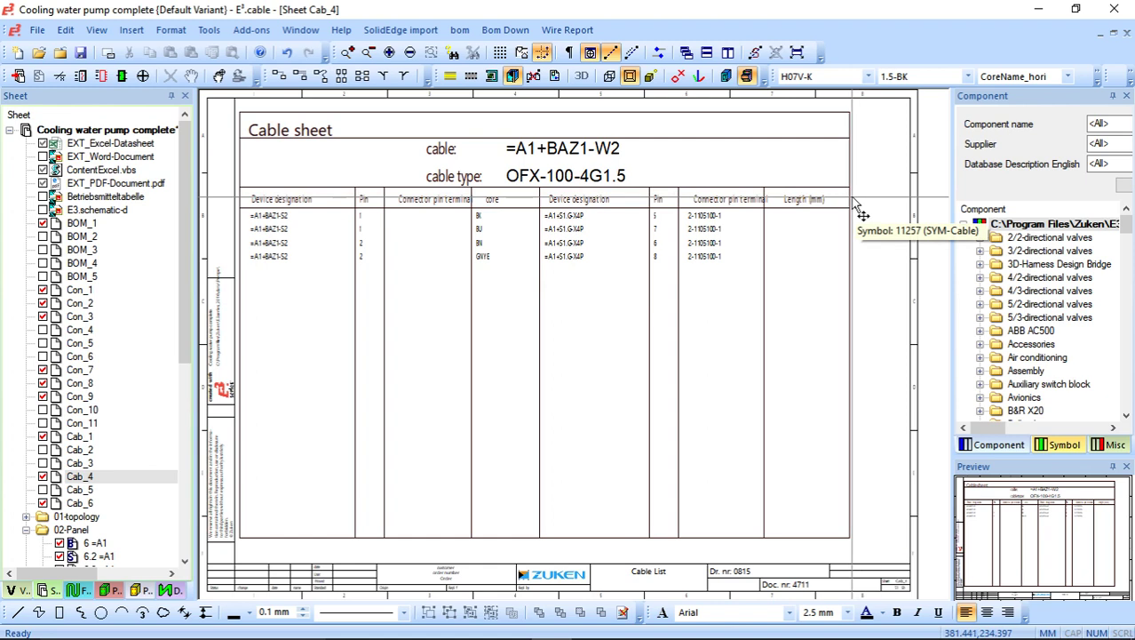
- Generate hose sheet HT_1 listing hose type, material, diameter and connected ports
click(220, 32)
mouse_move(264, 146)
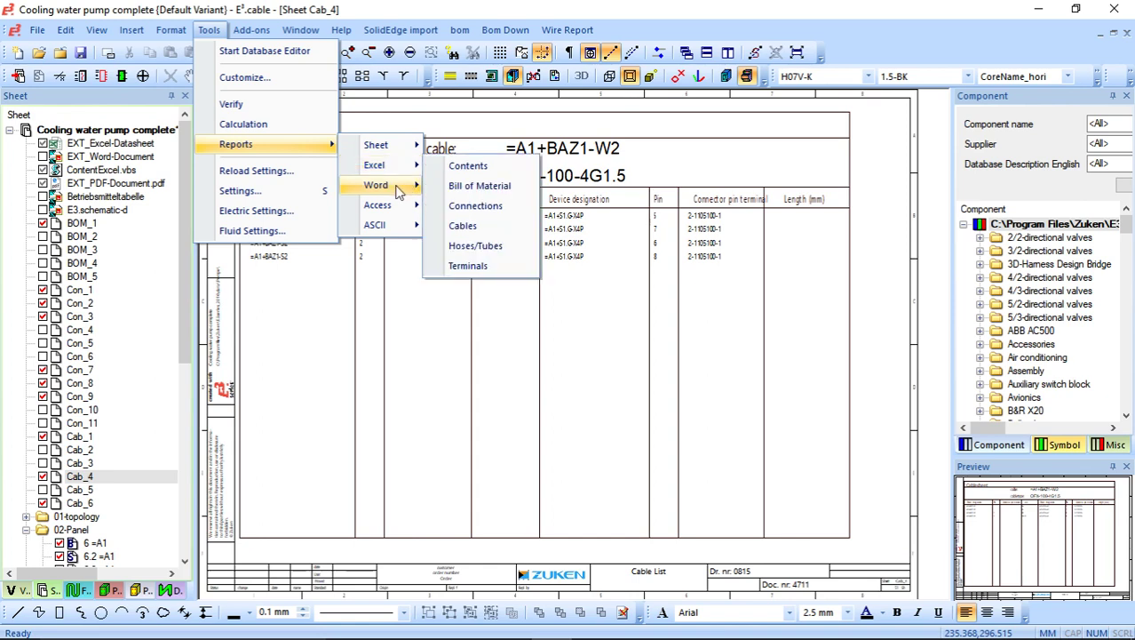
mouse_move(389, 233)
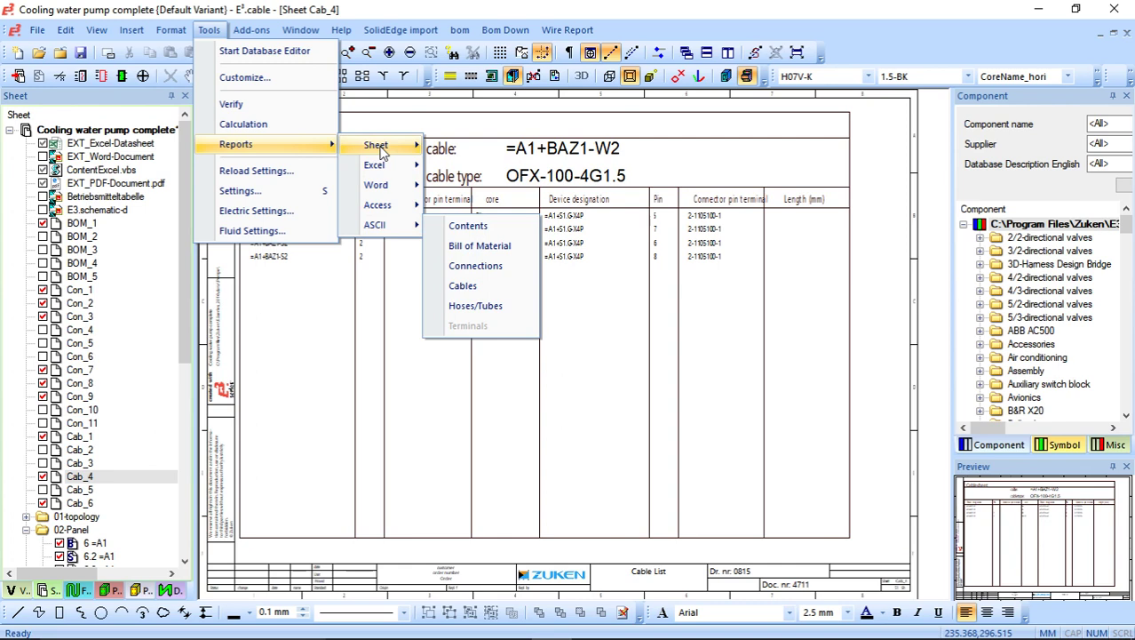
mouse_move(382, 151)
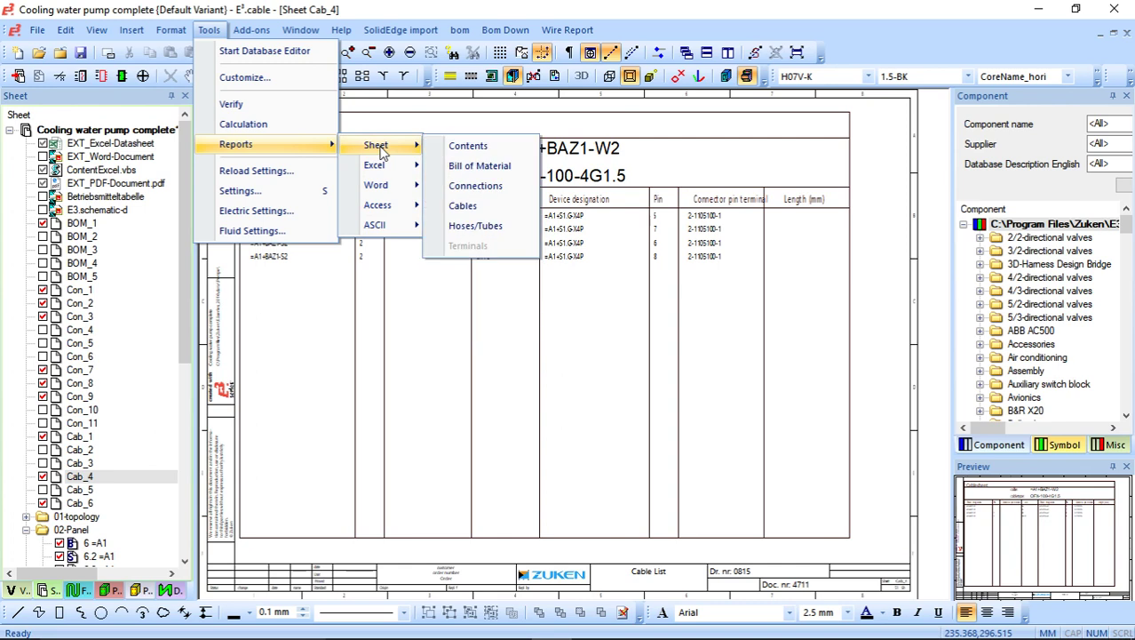
click(488, 233)
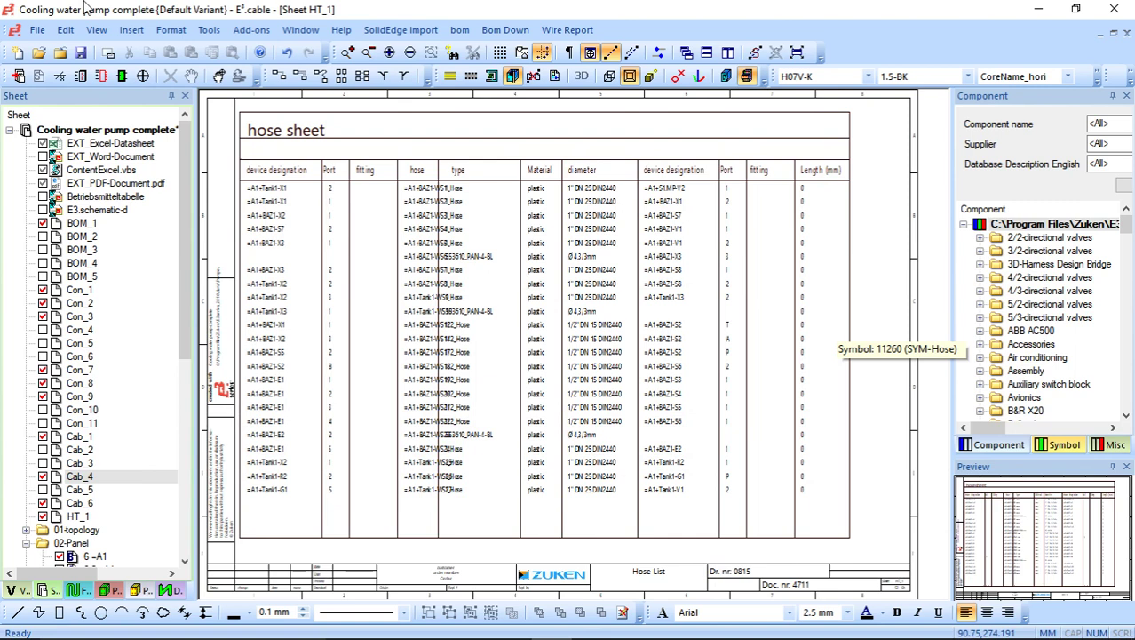
- Export the terminal list to Excel and show the Cooling water pump complete_TERM workbook full-screen
click(209, 29)
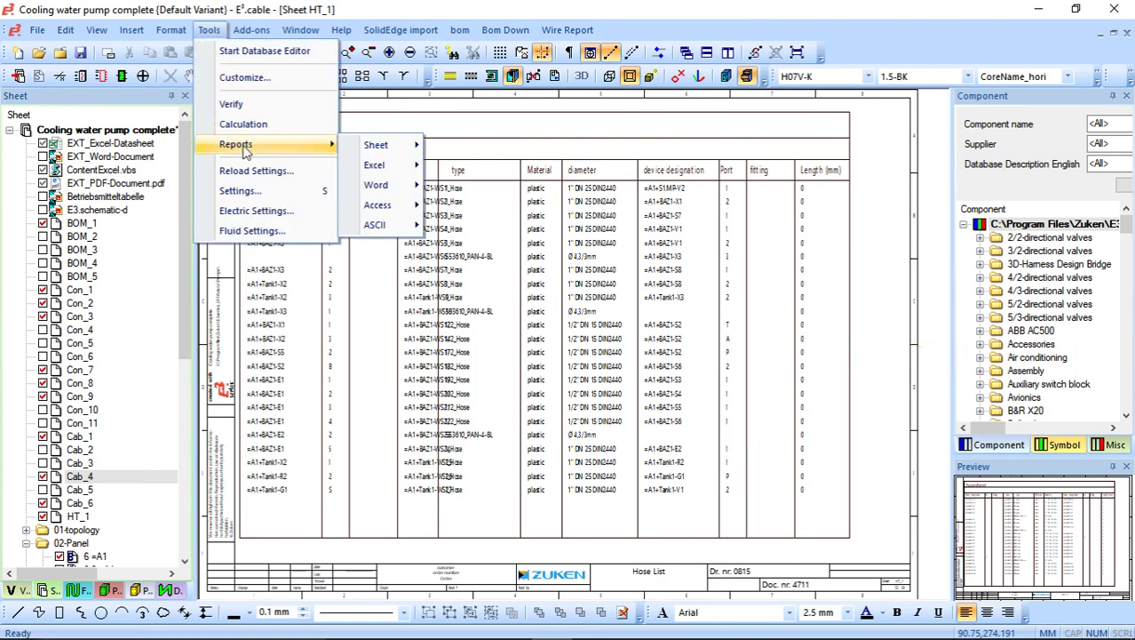
mouse_move(378, 165)
click(496, 267)
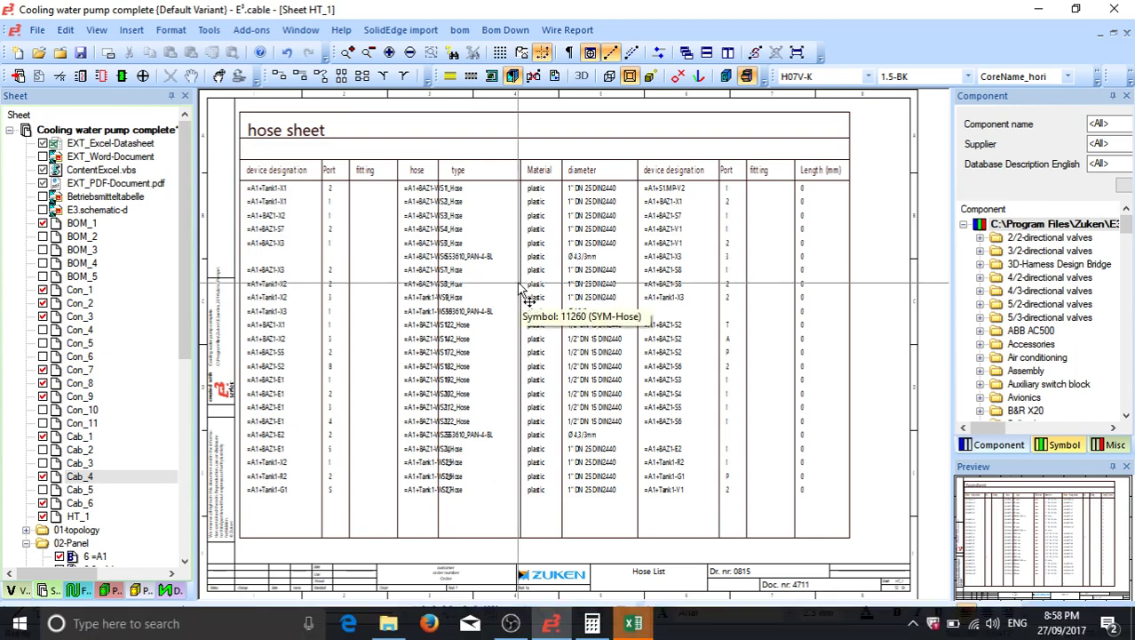
mouse_move(633, 623)
click(692, 578)
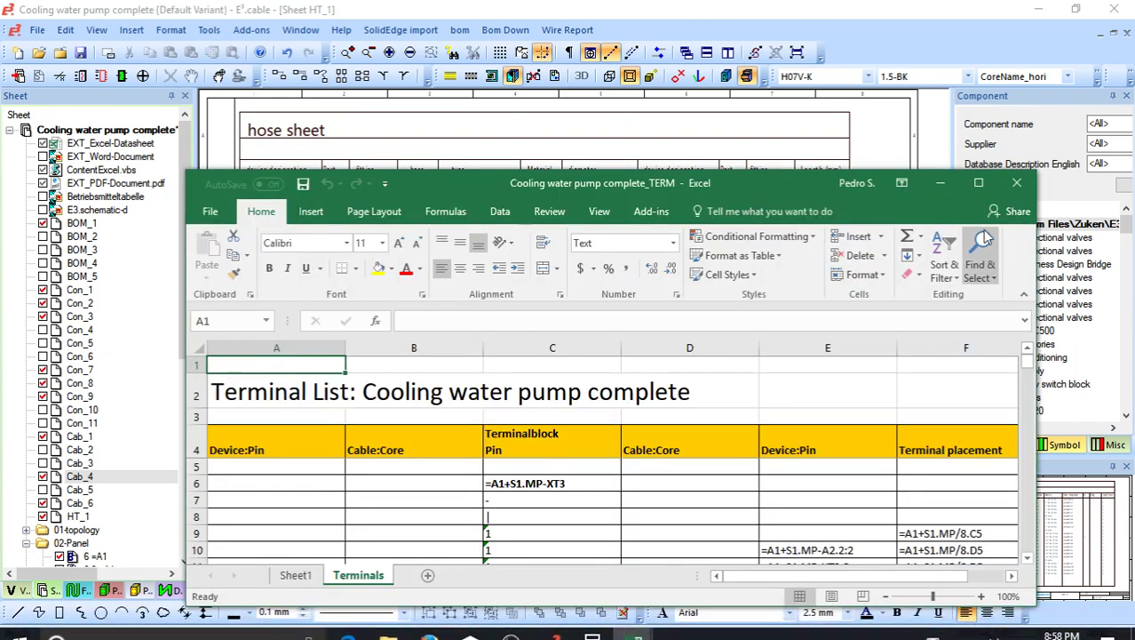
click(978, 182)
- Browse the Terminals sheet's pin entries around rows 173-174, including pin 19a
scroll(94, 321, down, 20)
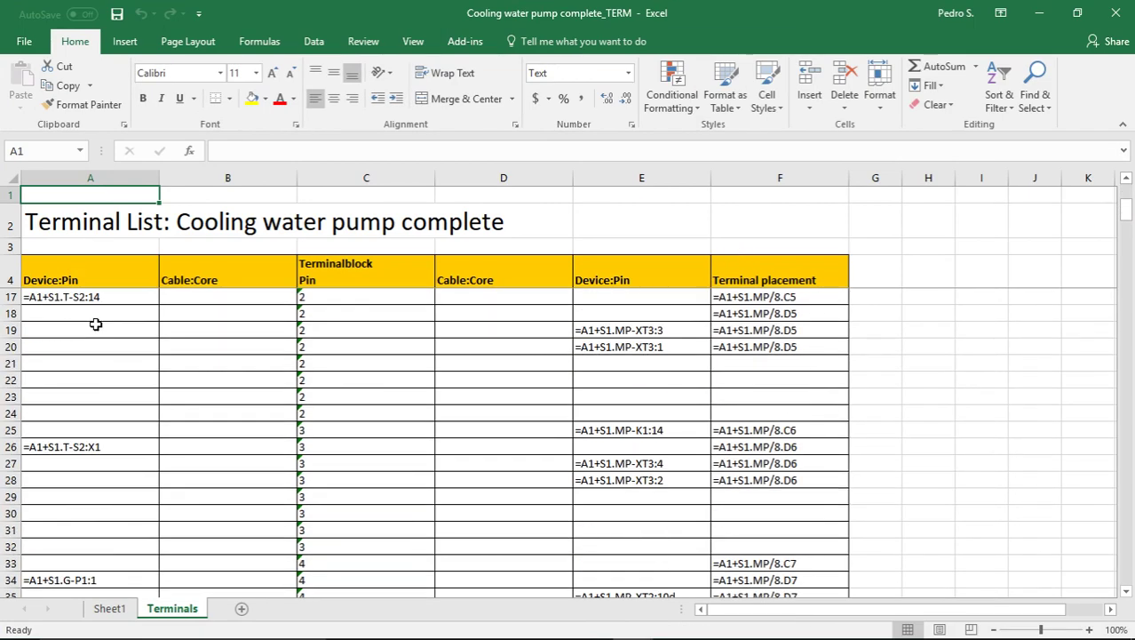
scroll(114, 347, down, 17)
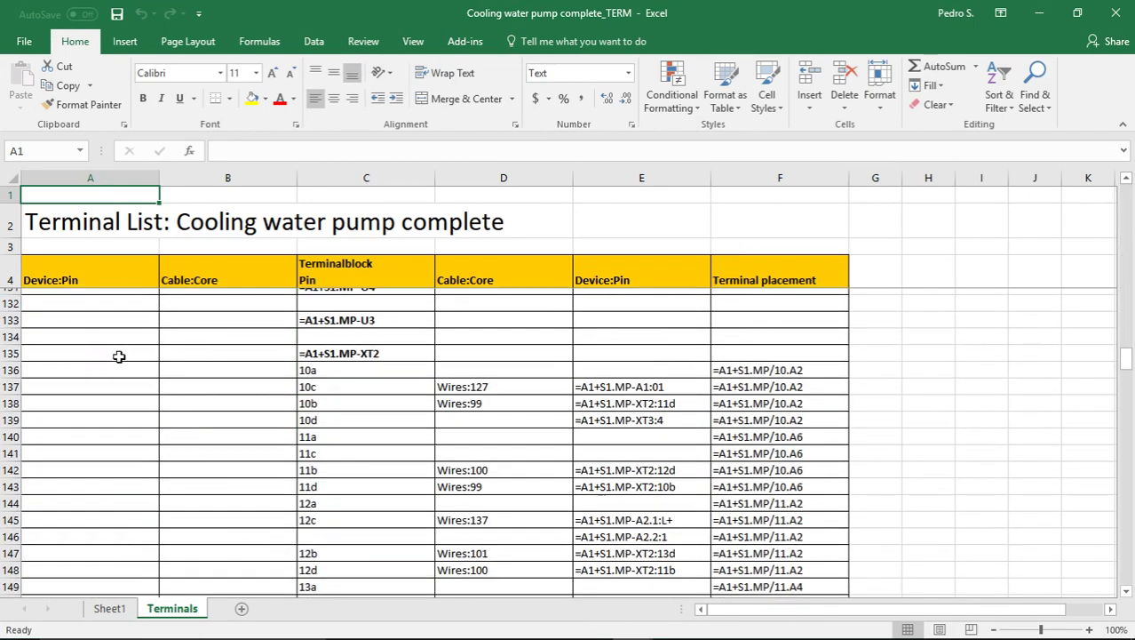
click(317, 413)
key(Down)
key(Down)
key(Down)
key(Down)
key(Down)
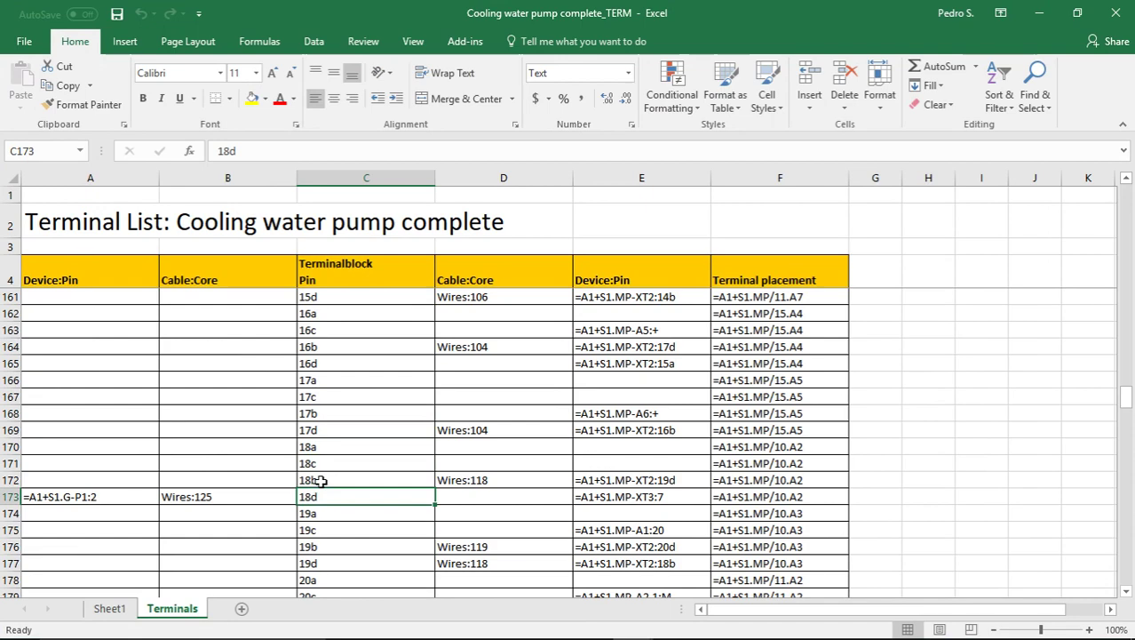
key(Up)
key(Up)
key(Up)
scroll(320, 498, down, 5)
scroll(122, 379, up, 3)
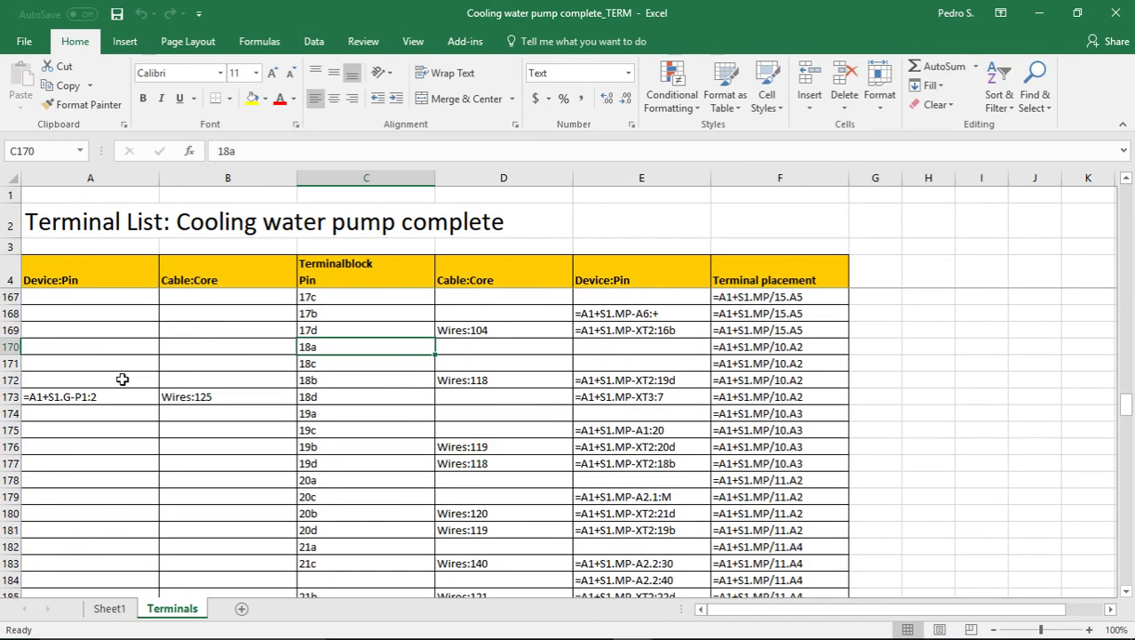
drag(58, 401, 223, 398)
click(334, 413)
scroll(337, 457, down, 18)
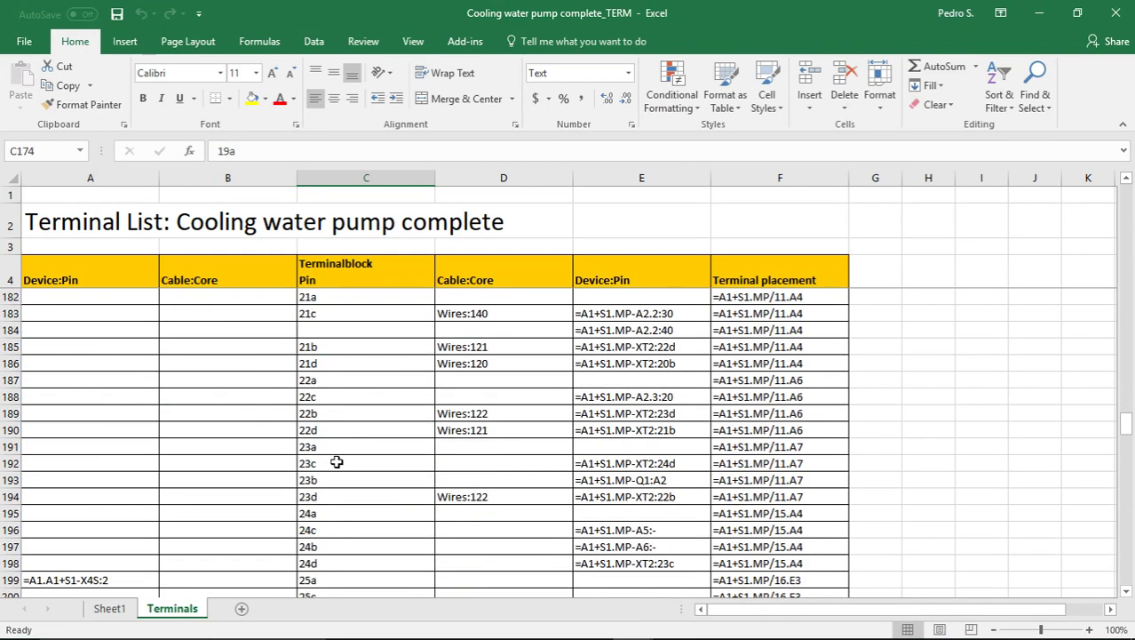
scroll(337, 457, down, 20)
scroll(337, 453, up, 18)
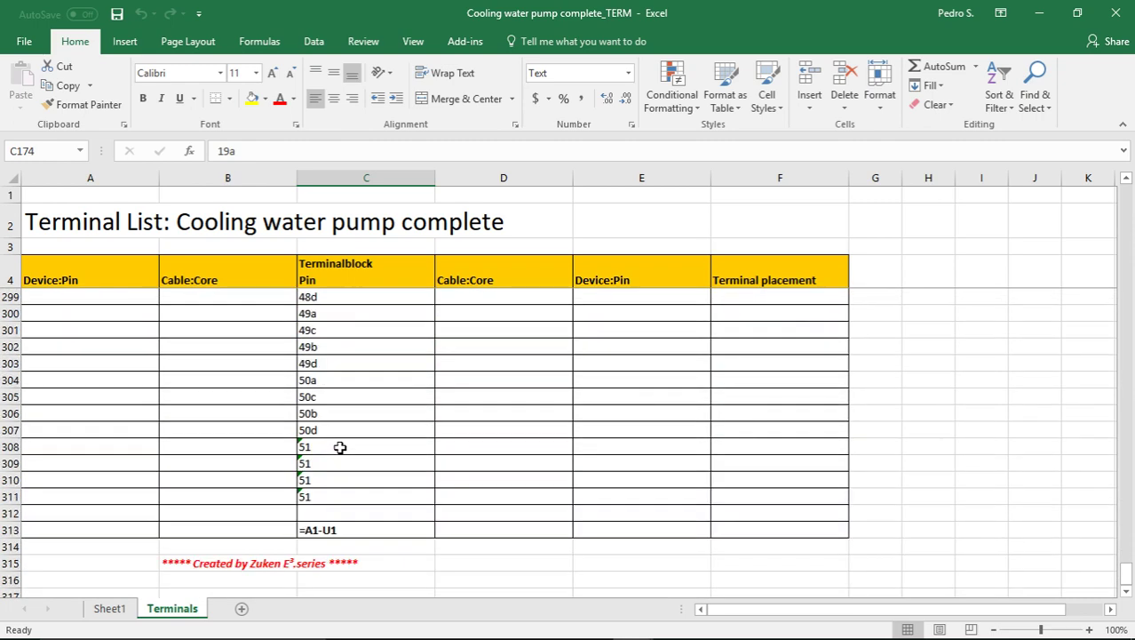
- Close the terminal list workbook and open terminal diagram sheet 32 -XT2
click(1116, 12)
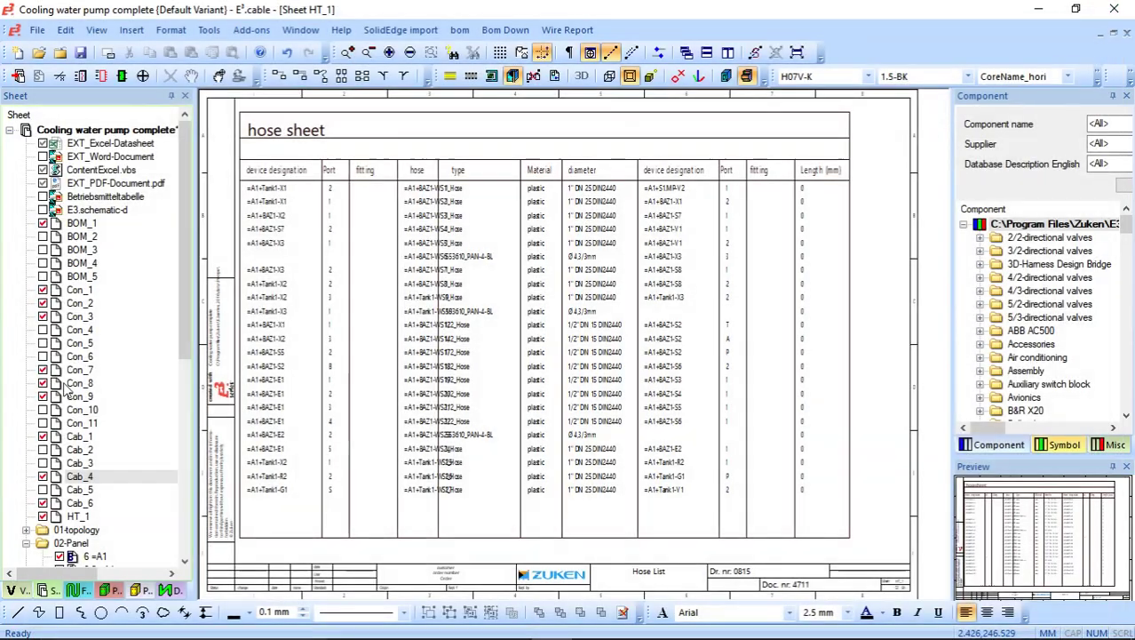
scroll(71, 490, down, 5)
scroll(71, 490, down, 5)
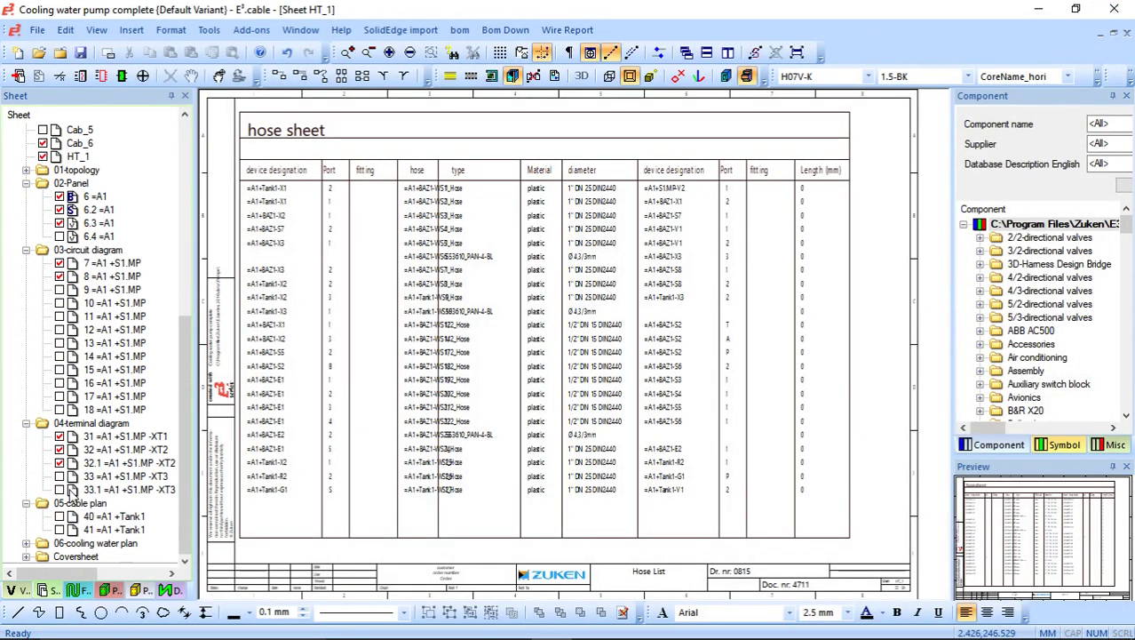
double_click(99, 447)
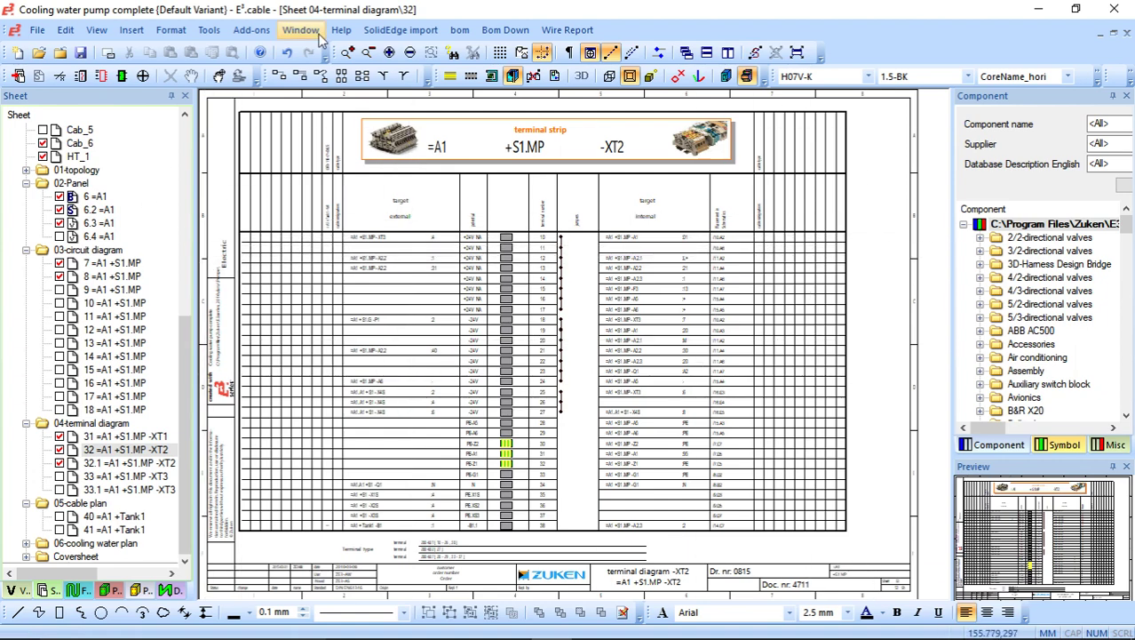
- Open panel sheet 6 =A1 and fit the cabinet layout to the window
click(249, 30)
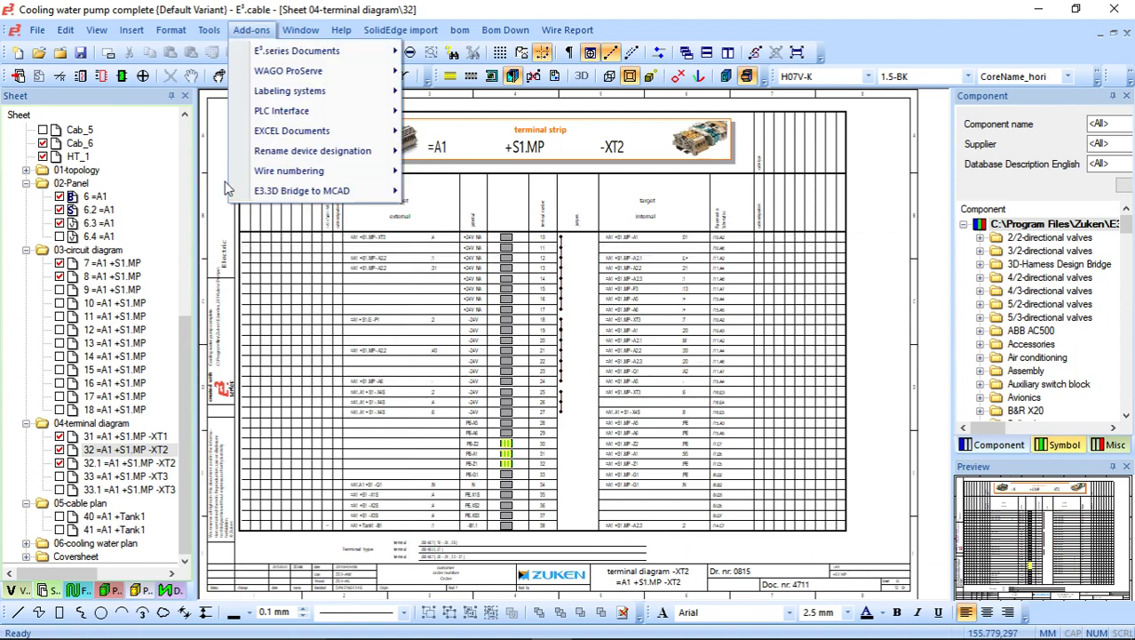
click(105, 197)
double_click(105, 196)
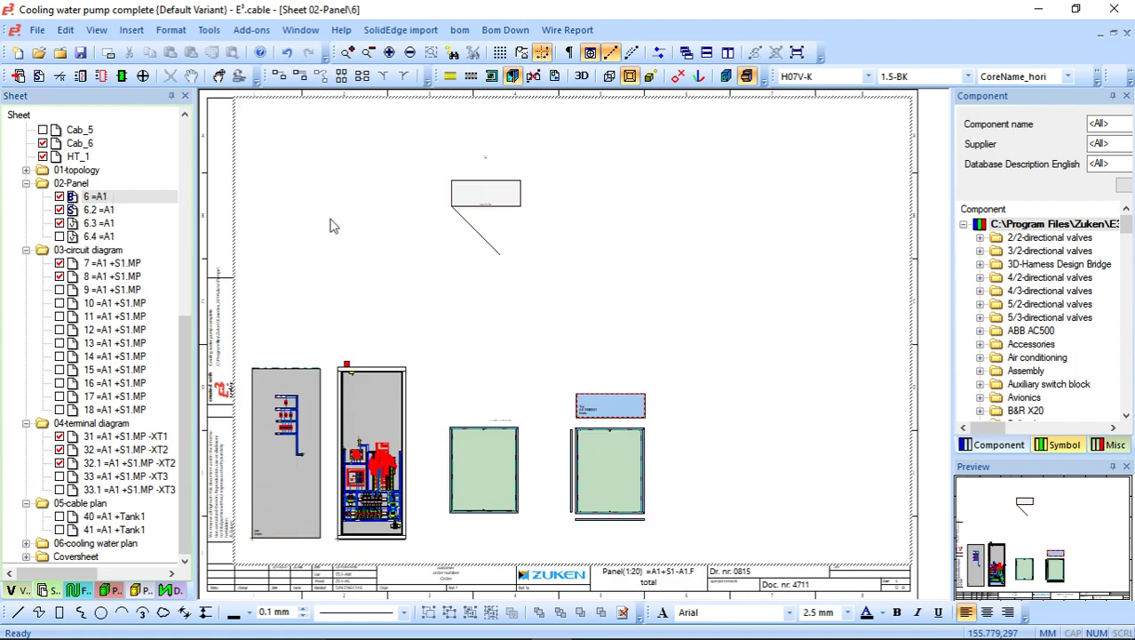
click(369, 52)
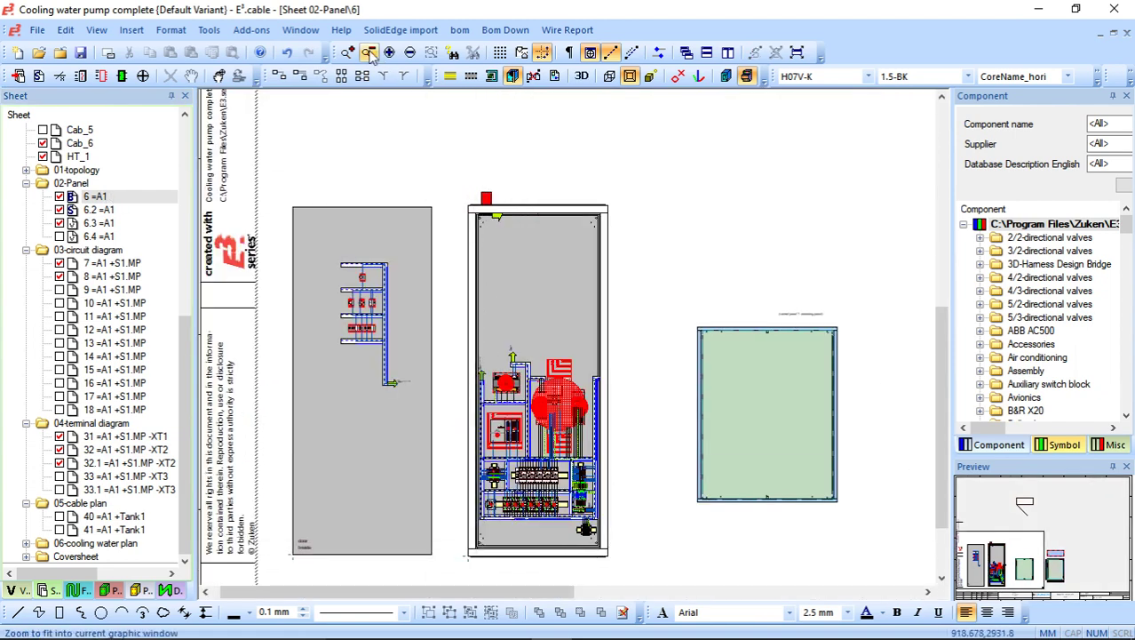
- Export an Excel wiring list via Add-ons > EXCEL Documents > Wiring list from Panel
click(251, 30)
mouse_move(303, 57)
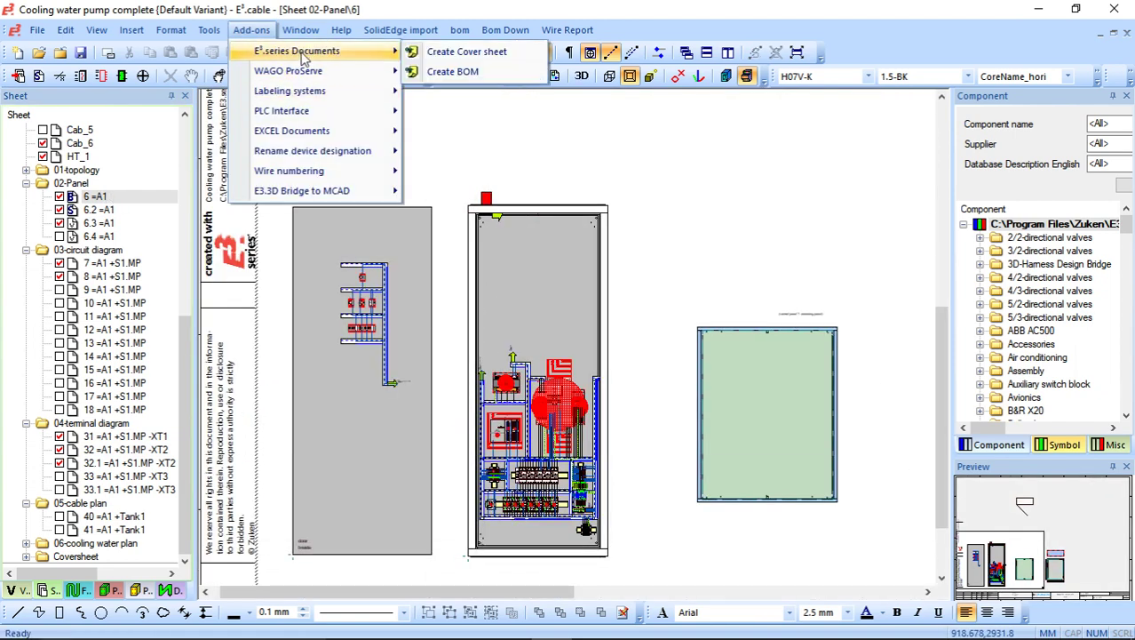
mouse_move(349, 119)
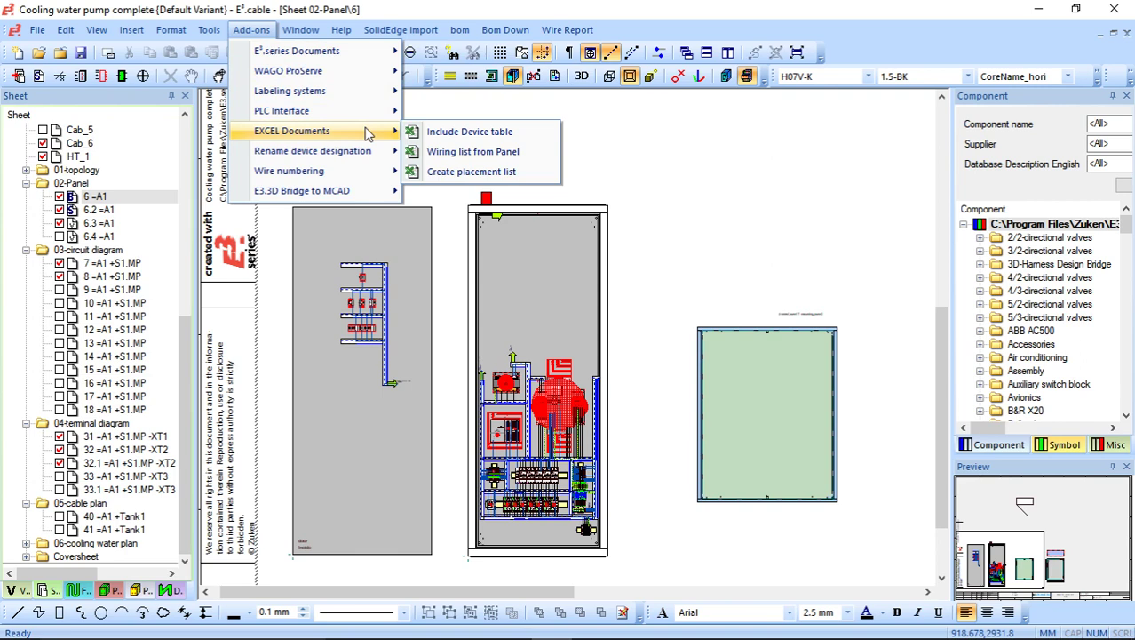
click(519, 151)
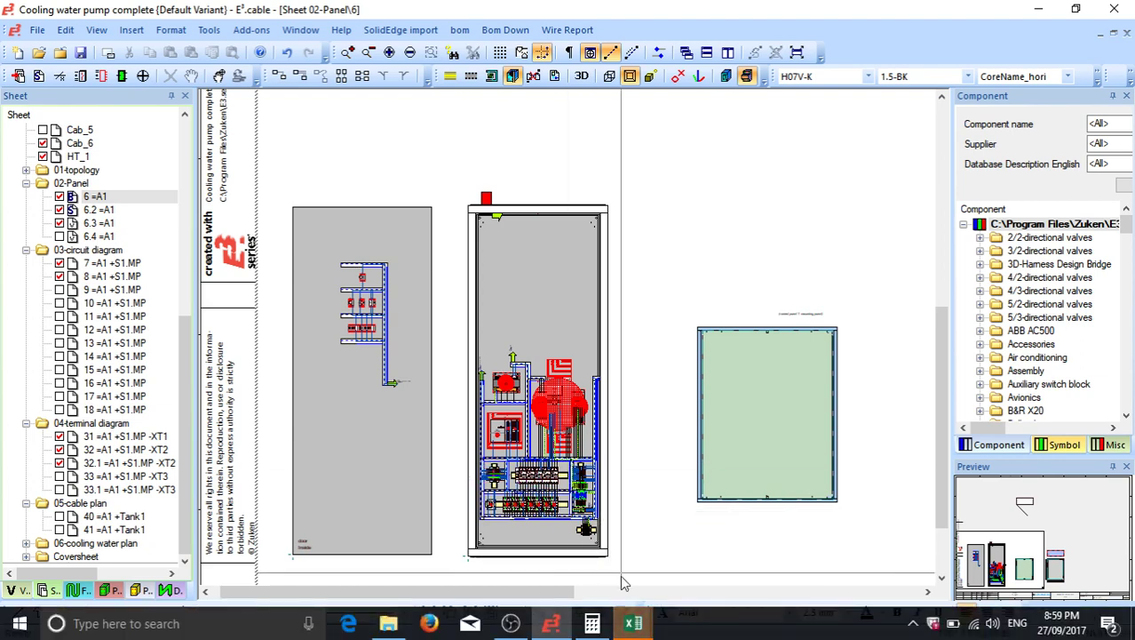
- Bring the exported wiring list workbook forward and maximize it
mouse_move(634, 622)
click(709, 562)
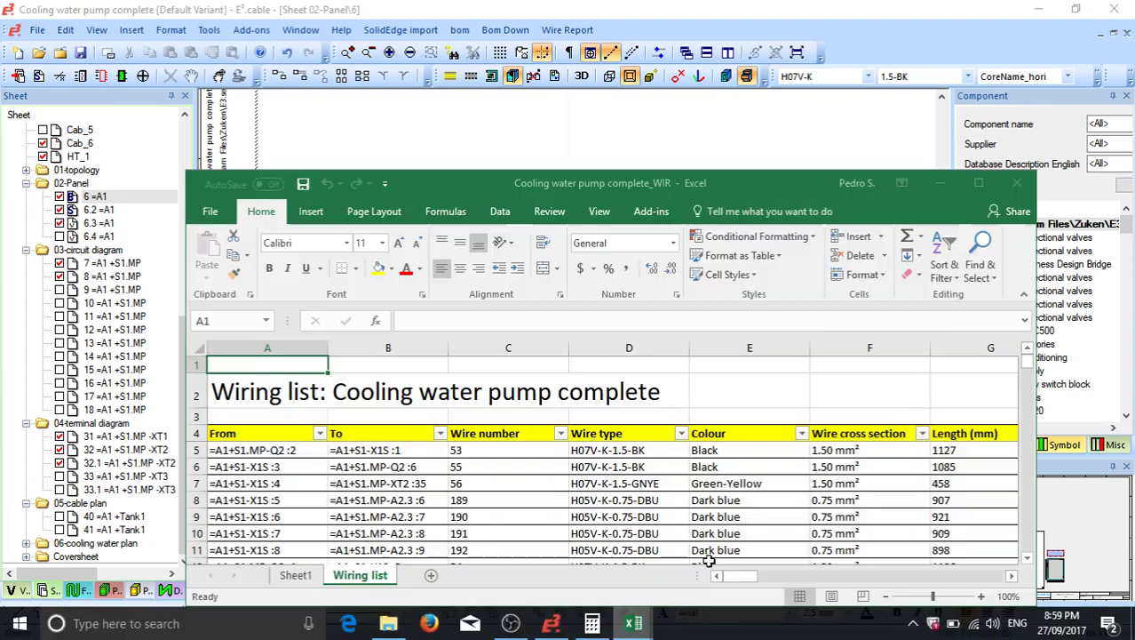
click(978, 183)
- Inspect the wire ends, type, colour, cross section and length 1085 of row 6
click(78, 295)
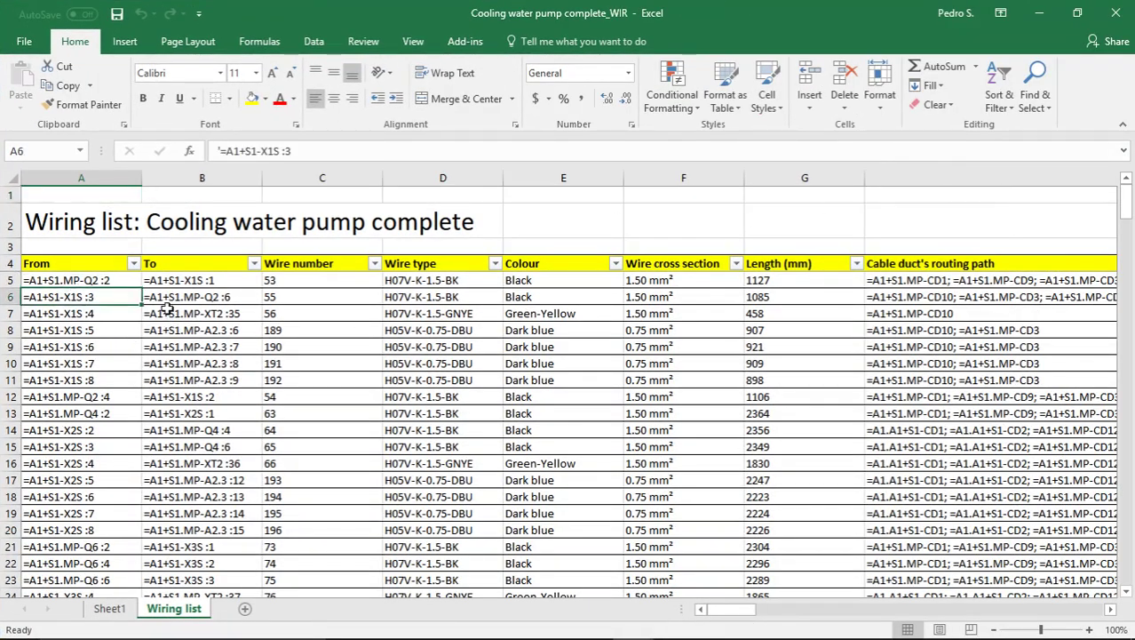
drag(80, 264, 213, 298)
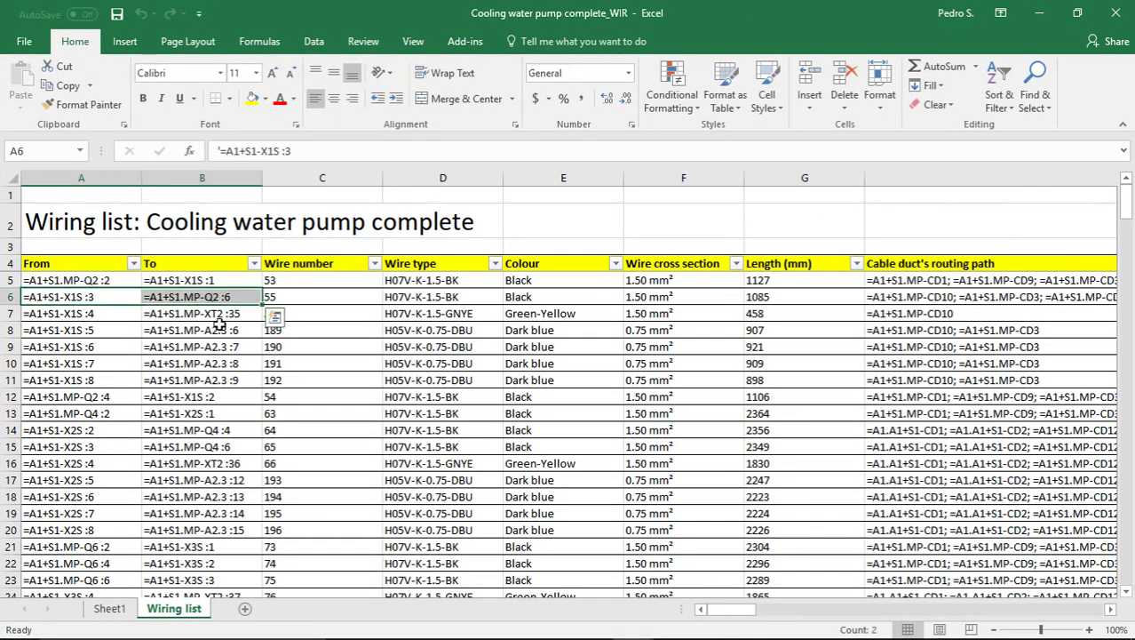
click(288, 284)
drag(410, 283, 705, 416)
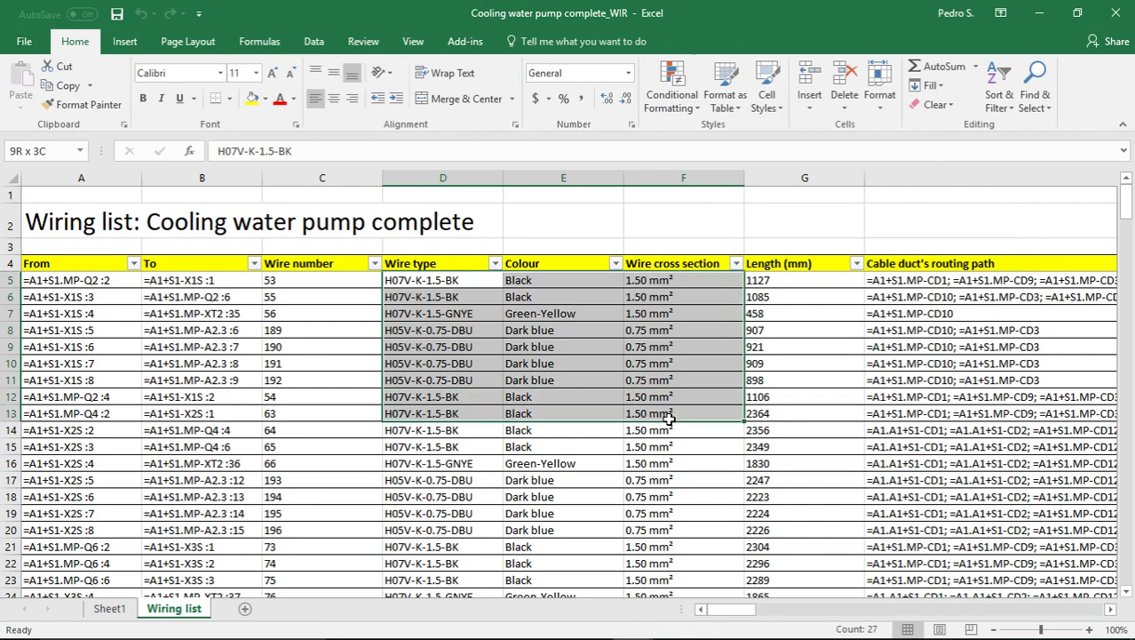
click(751, 297)
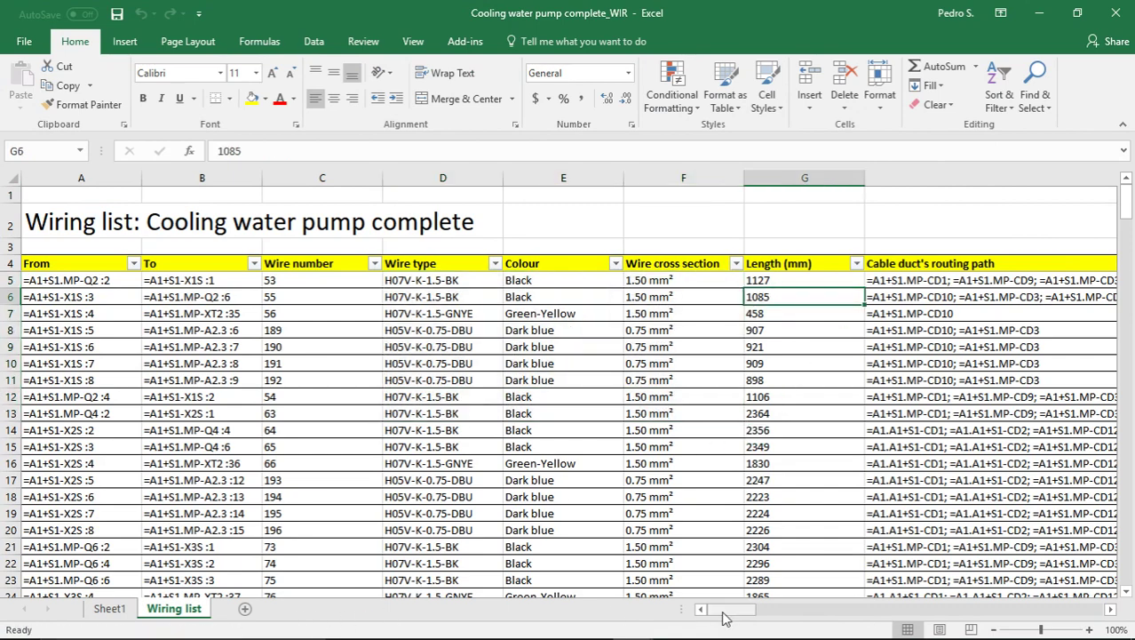
- Check the duct routing paths, including those of the first wire and wire 56
drag(727, 610, 826, 609)
click(764, 379)
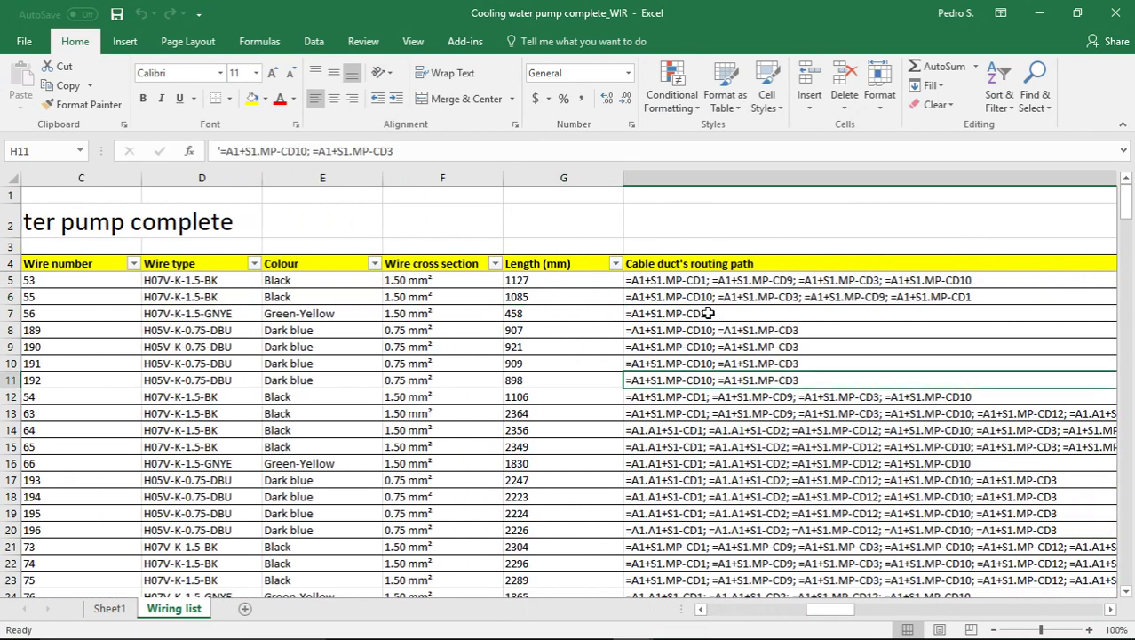
drag(670, 276, 919, 284)
click(902, 318)
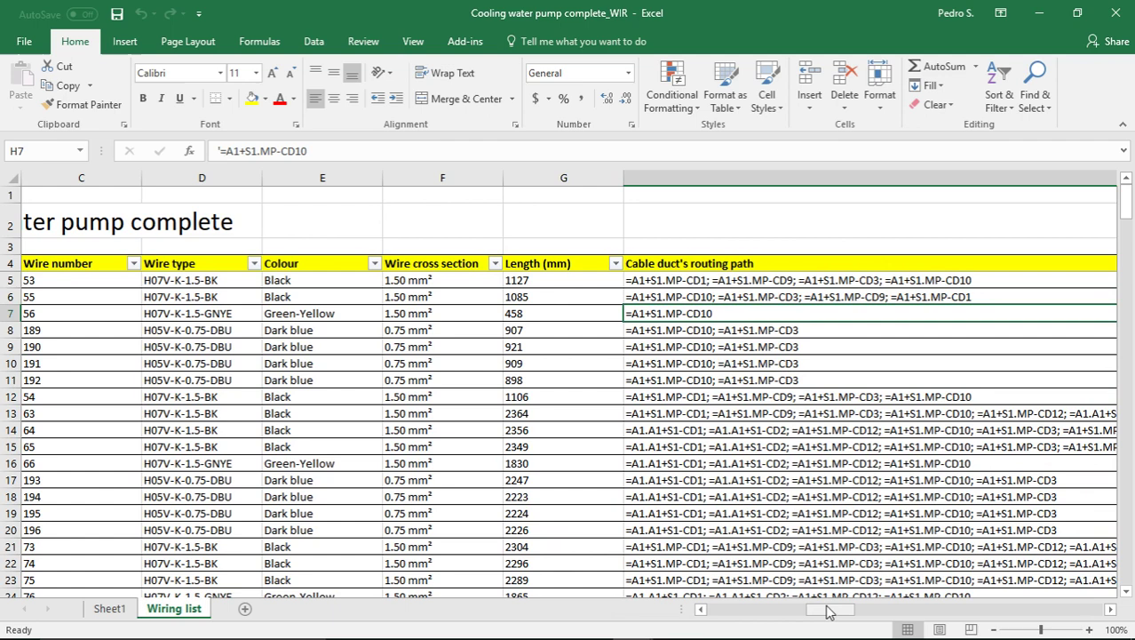
drag(831, 609, 729, 609)
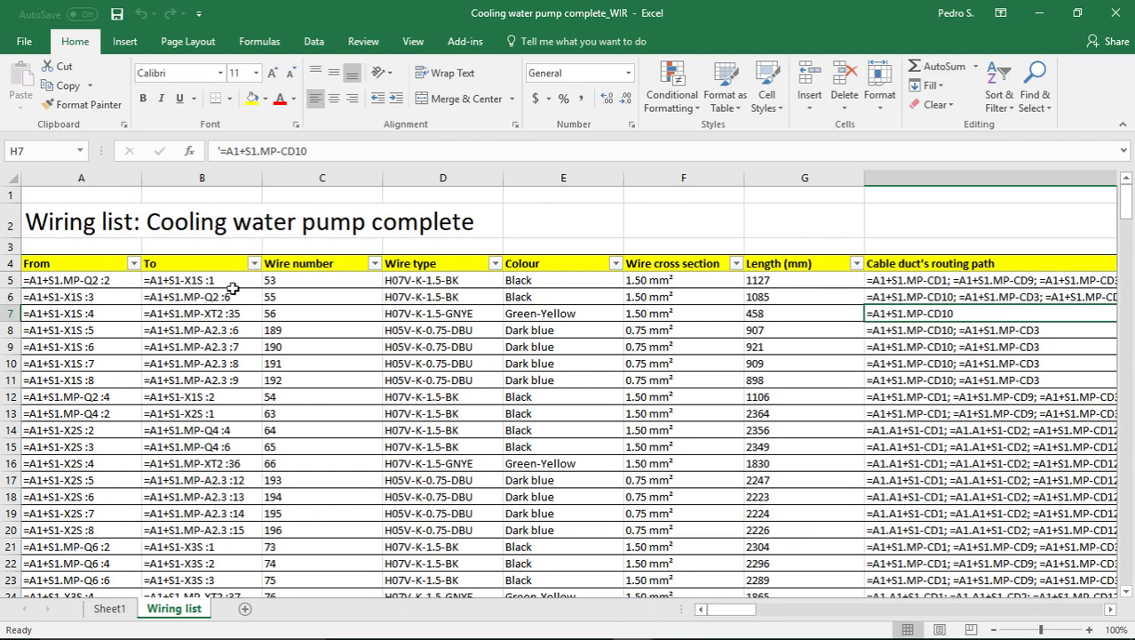